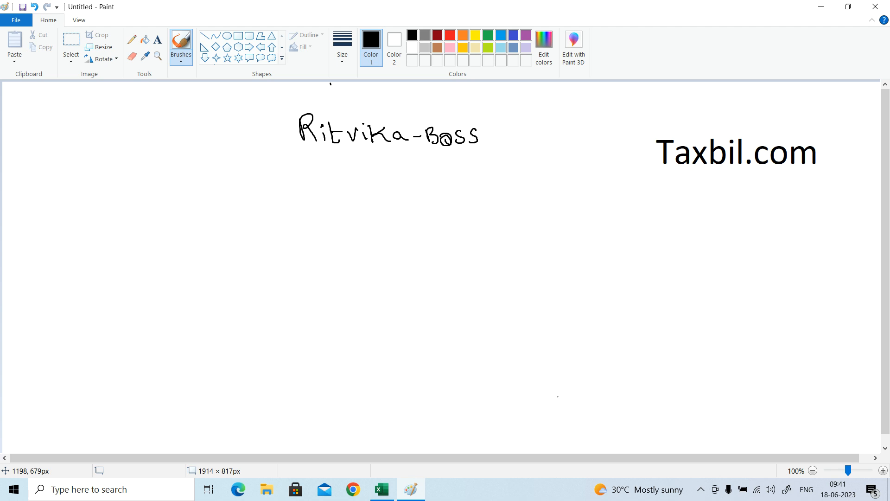
# Switch to the Excel worksheet and examine the capitalisation and spacing of the client names in column B.
pyautogui.hotkey('alt', 'Tab')
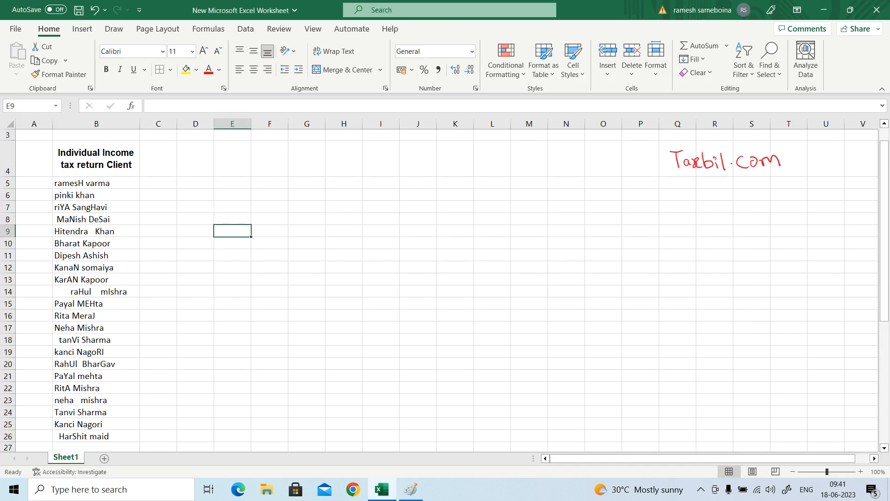
pyautogui.press('Up')
pyautogui.press('Up')
pyautogui.press('Up')
pyautogui.press('Left')
pyautogui.press('Left')
pyautogui.press('Left')
pyautogui.press('Up')
pyautogui.press('Down')
pyautogui.press('Down')
pyautogui.press('Down')
pyautogui.press('Down')
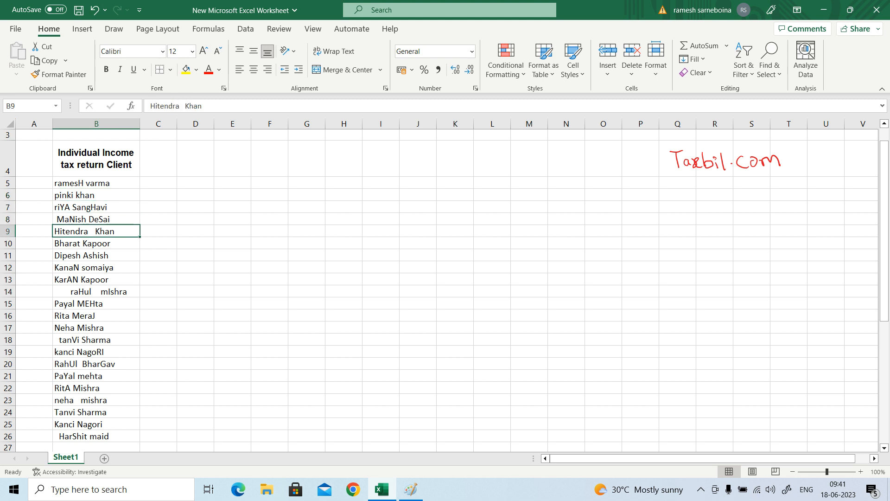
pyautogui.press('Down')
pyautogui.press('Down')
pyautogui.press('Down')
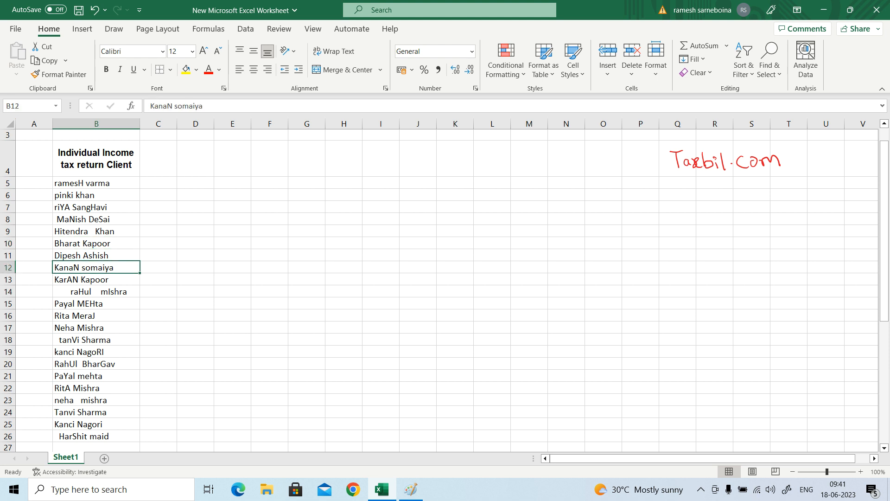
pyautogui.press('Up')
pyautogui.press('Up')
pyautogui.press('Up')
pyautogui.press('Up')
pyautogui.press('Up')
pyautogui.press('Up')
pyautogui.press('Up')
pyautogui.press('Down')
pyautogui.press('Down')
pyautogui.press('Down')
pyautogui.press('Down')
pyautogui.press('Down')
pyautogui.press('Down')
pyautogui.press('Down')
pyautogui.press('Down')
pyautogui.press('Down')
pyautogui.press('Down')
pyautogui.press('Down')
pyautogui.press('Down')
pyautogui.press('Down')
pyautogui.press('Down')
pyautogui.press('Down')
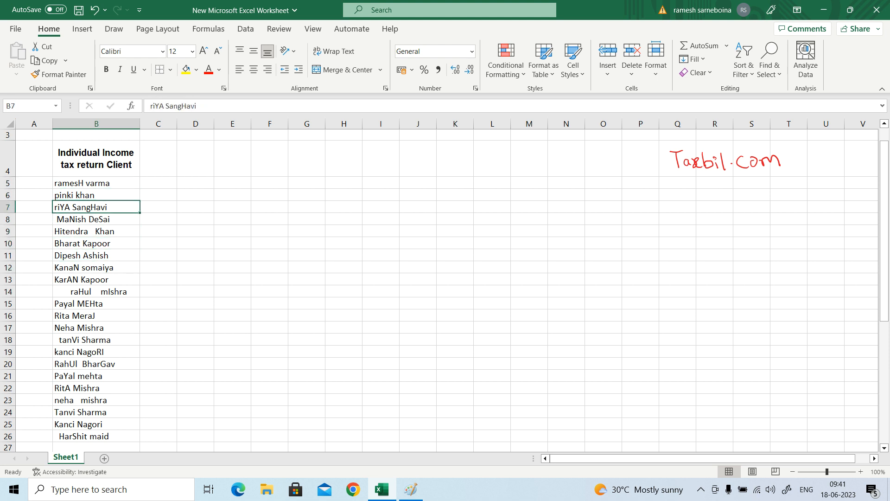
pyautogui.press('Down')
pyautogui.press('Down')
pyautogui.press('Down')
pyautogui.press('Down')
pyautogui.press('Down')
pyautogui.press('Down')
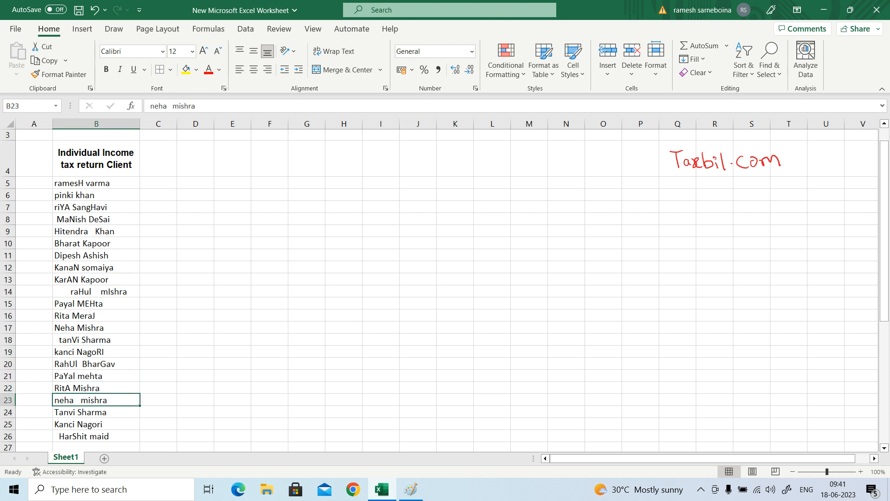
pyautogui.press('Up')
pyautogui.press('Up')
pyautogui.press('Up')
pyautogui.press('Up')
pyautogui.press('Up')
pyautogui.press('Up')
pyautogui.press('Up')
pyautogui.press('Up')
pyautogui.press('Up')
pyautogui.press('Up')
pyautogui.press('Up')
pyautogui.press('Up')
pyautogui.press('Up')
pyautogui.press('Up')
pyautogui.press('Up')
pyautogui.press('Up')
pyautogui.press('Up')
pyautogui.press('Up')
pyautogui.press('Up')
pyautogui.press('Up')
pyautogui.press('Up')
pyautogui.press('Up')
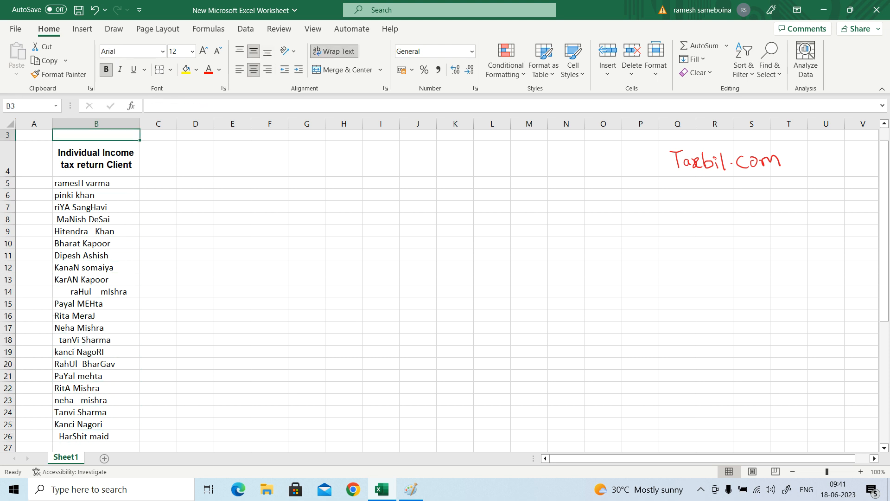
# Enter the formula =UPPER(B5) in cell C5 to convert the first client name to capitals.
pyautogui.press('Right')
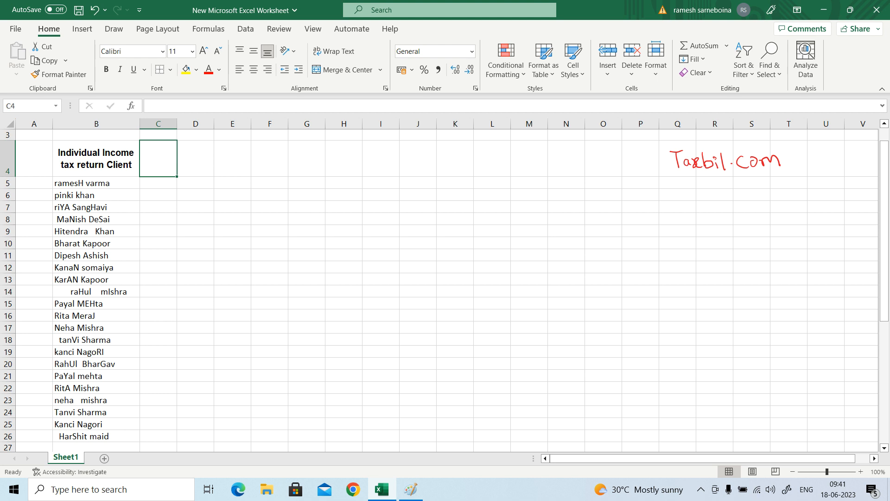
pyautogui.press('Left')
pyautogui.press('Down')
pyautogui.press('Right')
pyautogui.press('Up')
pyautogui.press('Down')
pyautogui.write('=')
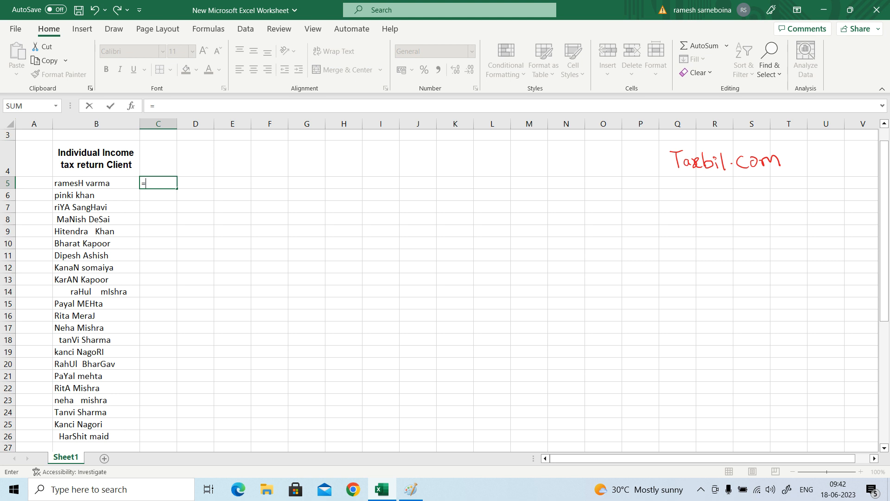
pyautogui.write('upp')
pyautogui.press('Tab')
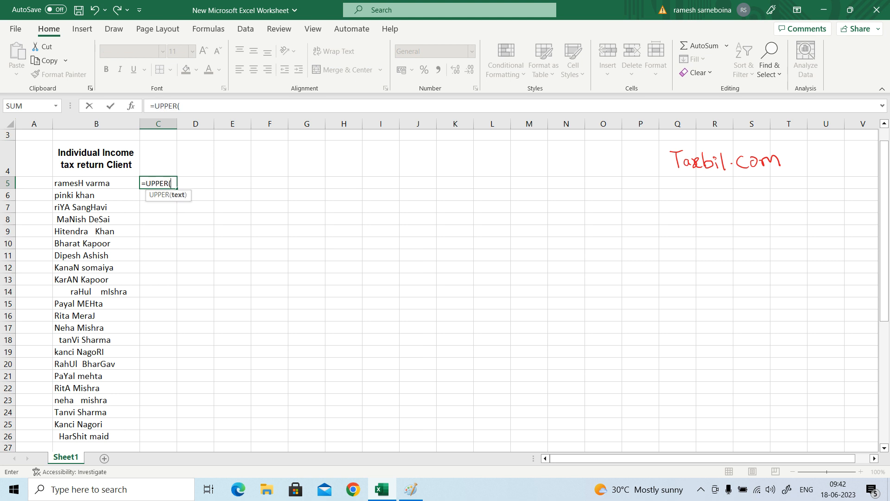
pyautogui.press('Left')
pyautogui.write(')')
pyautogui.press('Return')
# Copy the UPPER formula from C5 into C6:C26, covering the rest of the client list.
pyautogui.press('Up')
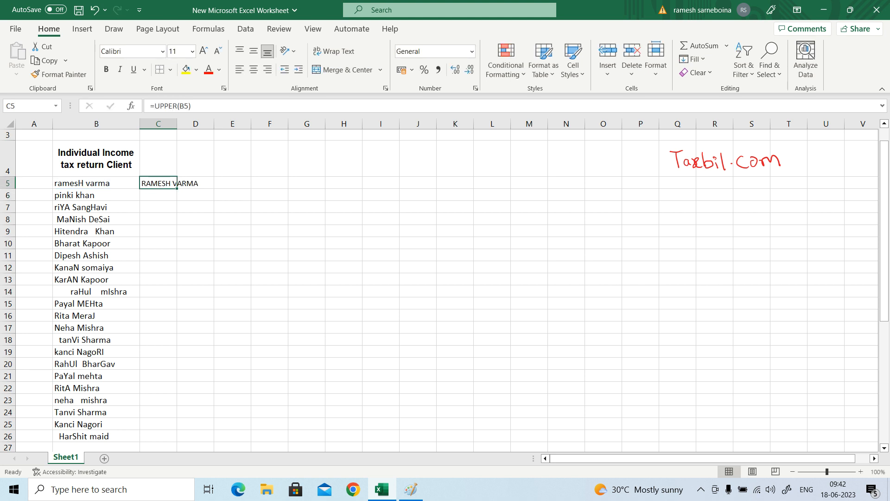
pyautogui.hotkey('ctrl', 'c')
pyautogui.press('Left')
pyautogui.press('Down')
pyautogui.hotkey('ctrl', 'shift', 'Down')
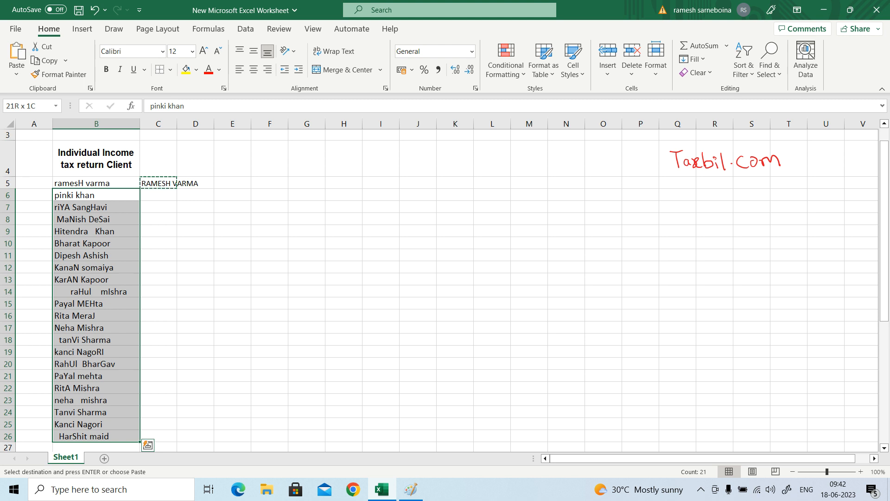
pyautogui.hotkey('ctrl', 'Down')
pyautogui.press('Right')
pyautogui.hotkey('ctrl', 'shift', 'Up')
pyautogui.hotkey('shift', 'Down')
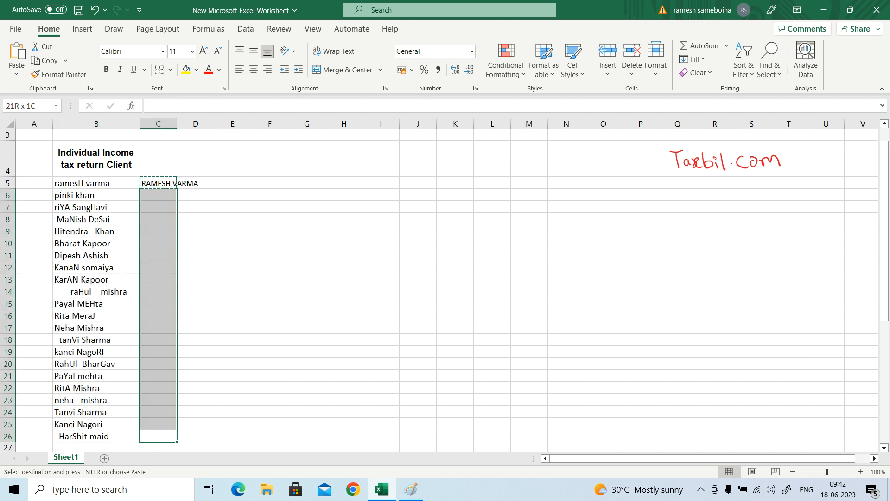
pyautogui.press('Return')
# Enter the heading UPPER CASE in cell C4 above the converted names.
pyautogui.press('Up')
pyautogui.press('Up')
pyautogui.press('Up')
pyautogui.press('Up')
pyautogui.press('Up')
pyautogui.press('Up')
pyautogui.press('Up')
pyautogui.press('Up')
pyautogui.press('Up')
pyautogui.press('Up')
pyautogui.press('Up')
pyautogui.press('Up')
pyautogui.press('Up')
pyautogui.press('Up')
pyautogui.press('Up')
pyautogui.press('Up')
pyautogui.press('Up')
pyautogui.press('Up')
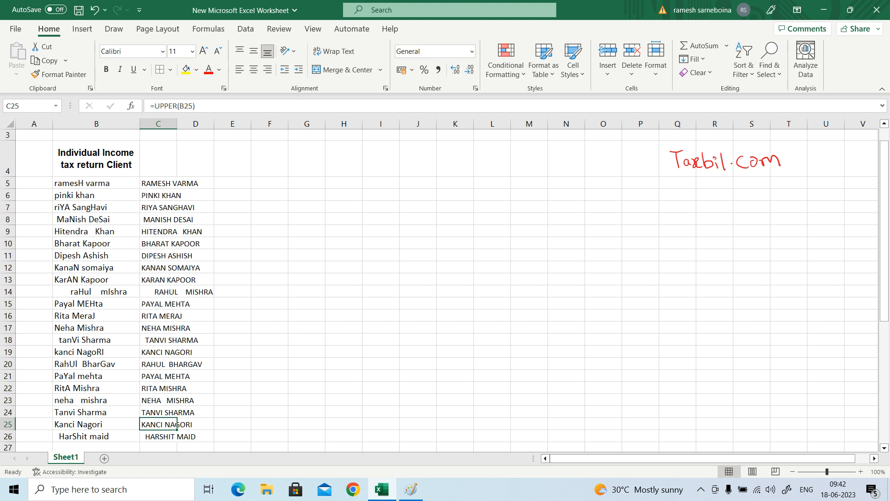
pyautogui.press('Up')
pyautogui.press('Up')
pyautogui.press('Up')
pyautogui.press('Up')
pyautogui.press('Up')
pyautogui.press('Up')
pyautogui.press('Down')
pyautogui.press('Down')
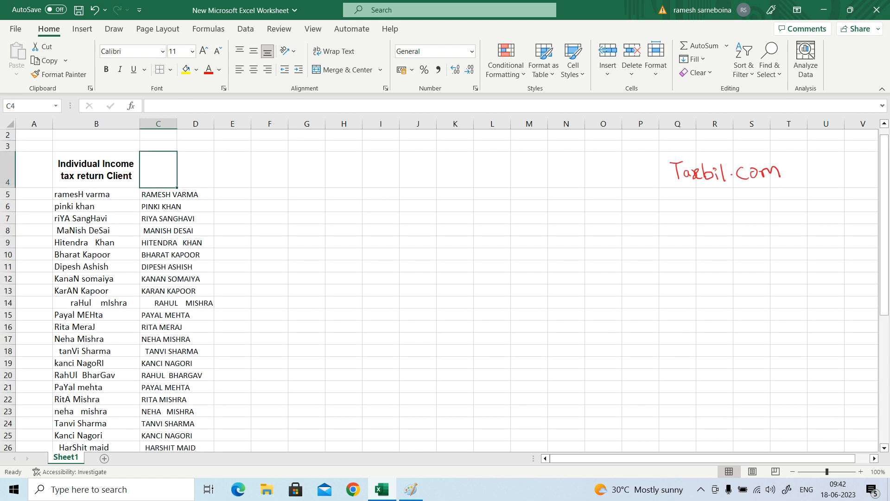
pyautogui.write('UPPER CASE')
pyautogui.click(179, 183)
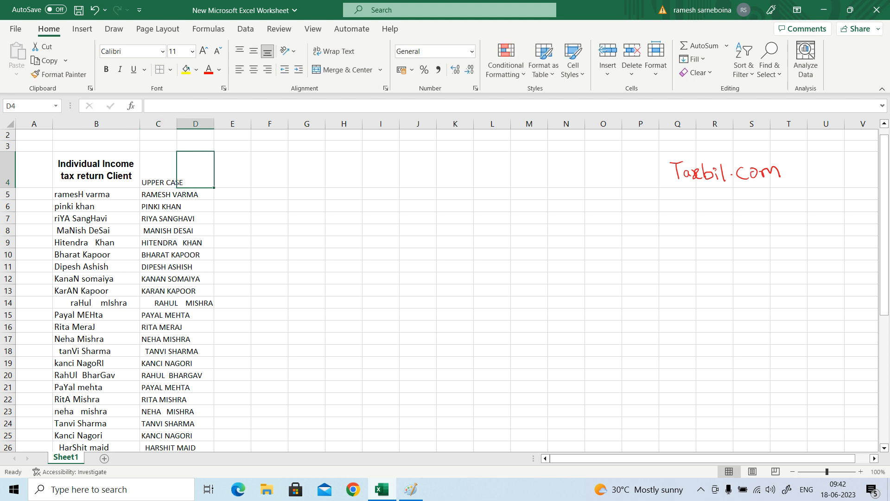
# Review the original client names from B5 downward alongside their uppercase versions in column C.
pyautogui.press('Left')
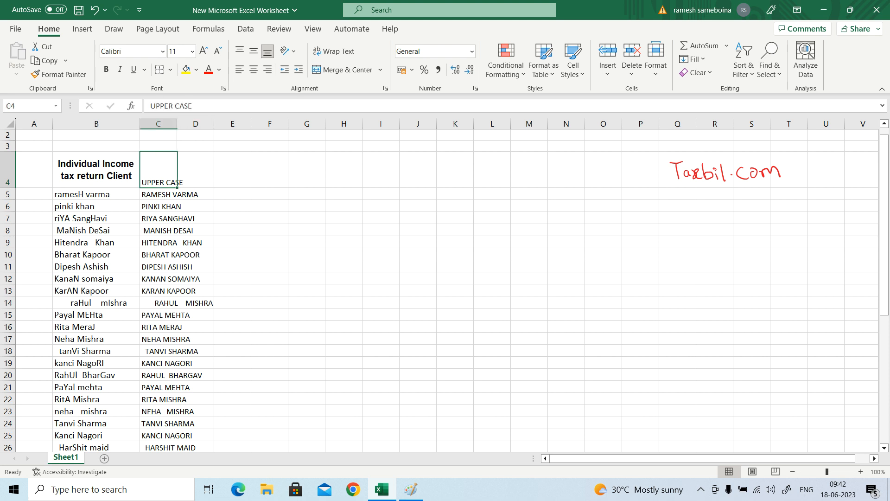
pyautogui.press('Left')
pyautogui.press('Down')
pyautogui.hotkey('shift', 'Down')
pyautogui.hotkey('shift', 'Down')
pyautogui.hotkey('shift', 'Down')
pyautogui.hotkey('shift', 'Down')
pyautogui.hotkey('shift', 'Down')
pyautogui.hotkey('shift', 'Down')
pyautogui.hotkey('shift', 'Down')
pyautogui.hotkey('shift', 'Down')
pyautogui.hotkey('shift', 'Down')
pyautogui.hotkey('shift', 'Down')
pyautogui.hotkey('shift', 'Down')
pyautogui.hotkey('shift', 'Down')
pyautogui.hotkey('shift', 'Down')
pyautogui.hotkey('shift', 'Down')
pyautogui.hotkey('shift', 'Down')
pyautogui.hotkey('shift', 'Down')
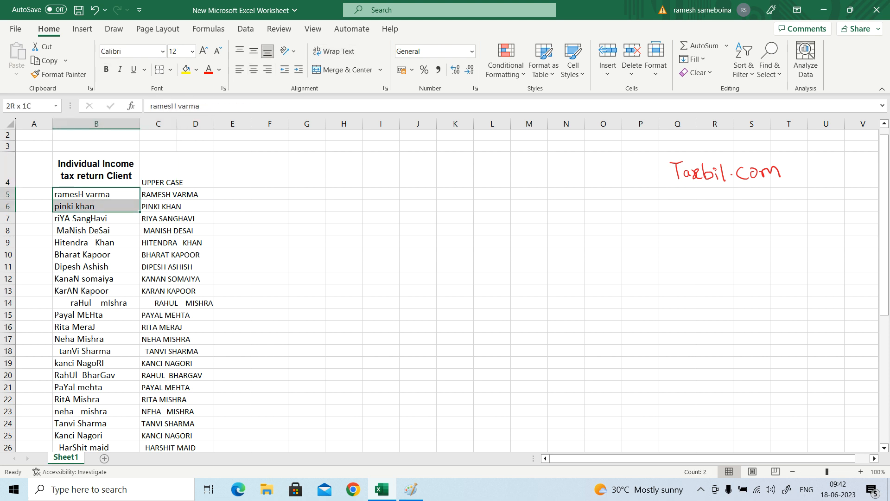
pyautogui.hotkey('shift', 'Down')
pyautogui.hotkey('shift', 'Down')
pyautogui.hotkey('shift', 'Down')
pyautogui.hotkey('shift', 'Down')
pyautogui.hotkey('shift', 'Down')
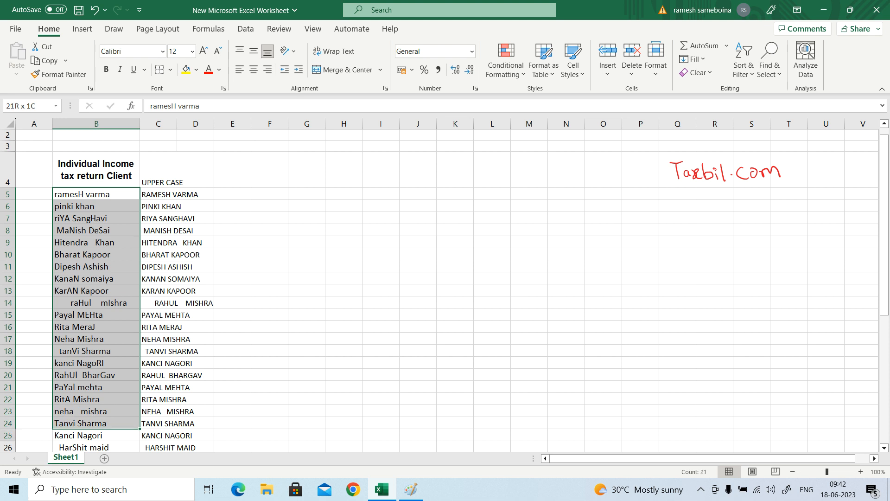
pyautogui.press('Right')
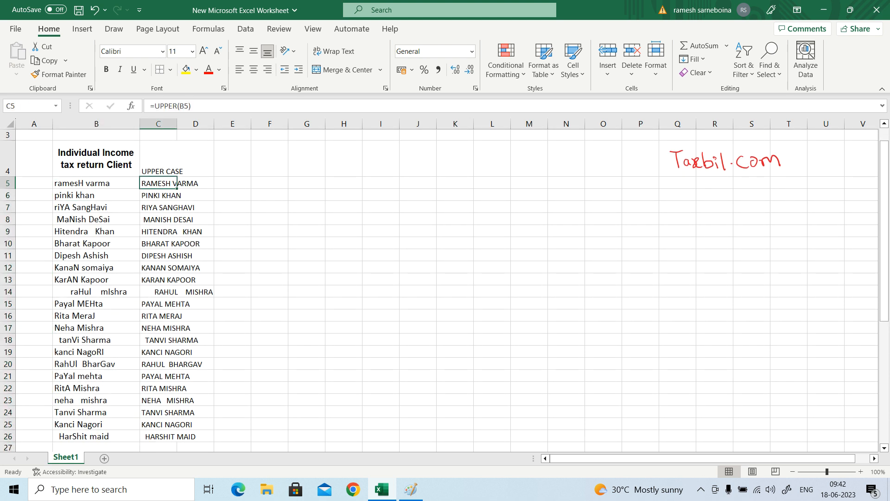
# Enter the formula =LOWER(B5) in cell D5 to convert the first client name to lowercase.
pyautogui.press('Up')
pyautogui.press('Right')
pyautogui.press('Down')
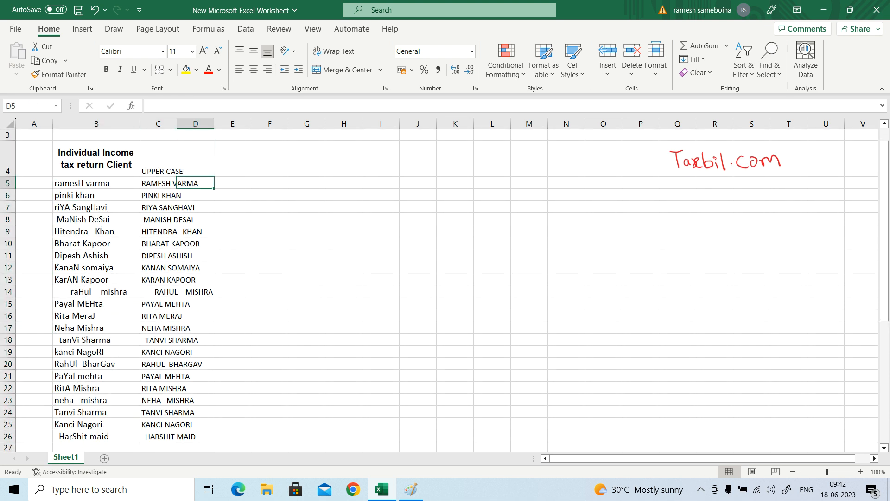
pyautogui.write('=')
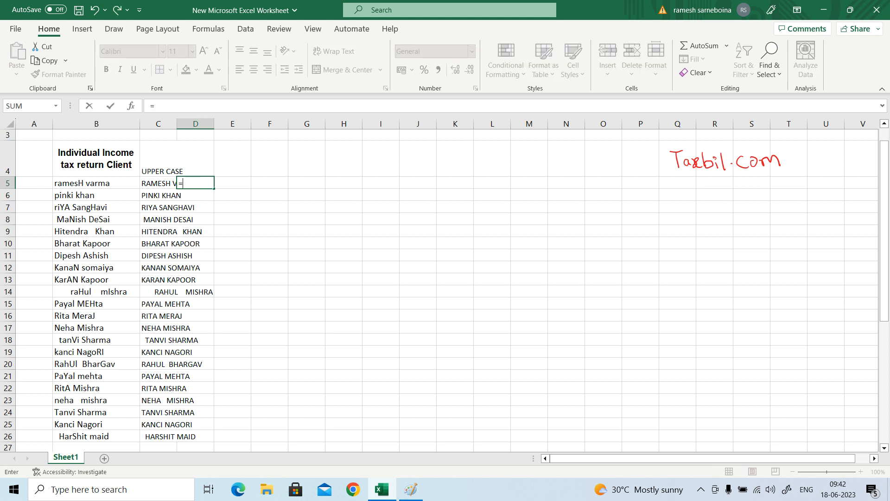
pyautogui.write('LO')
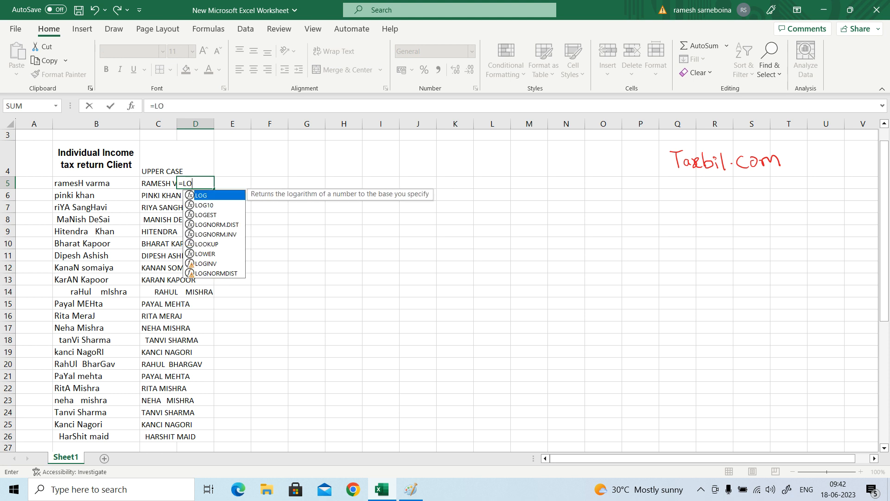
pyautogui.write('WER')
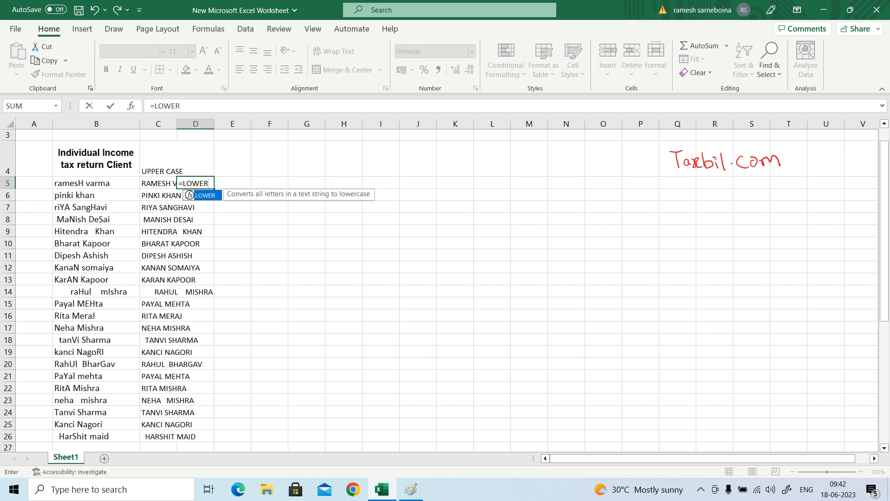
pyautogui.write('9')
pyautogui.press('BackSpace')
pyautogui.write('(')
pyautogui.press('Left')
pyautogui.press('Left')
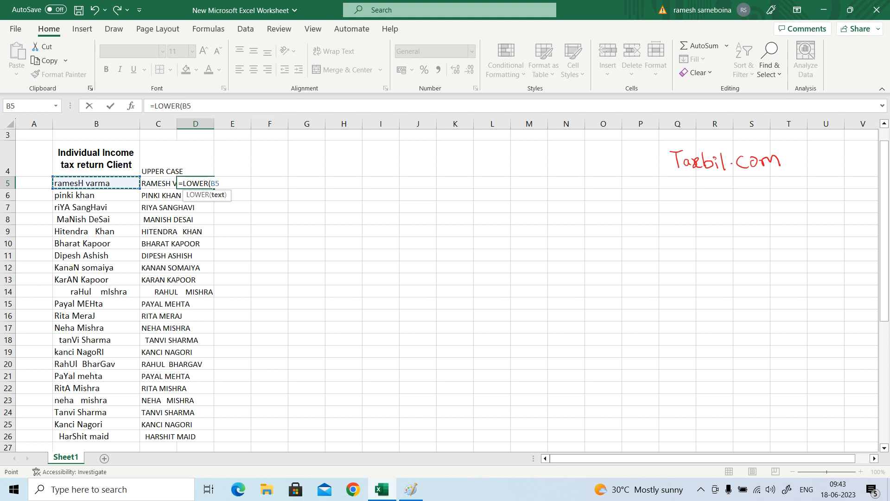
pyautogui.write(')')
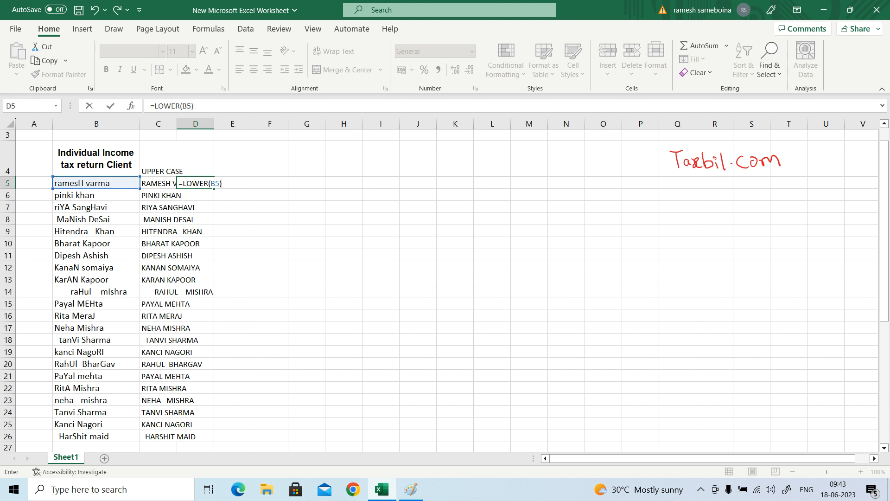
pyautogui.press('Return')
# Copy the LOWER formula from D5 into D6:D26, down to the last client row.
pyautogui.press('Up')
pyautogui.press('Left')
pyautogui.press('Left')
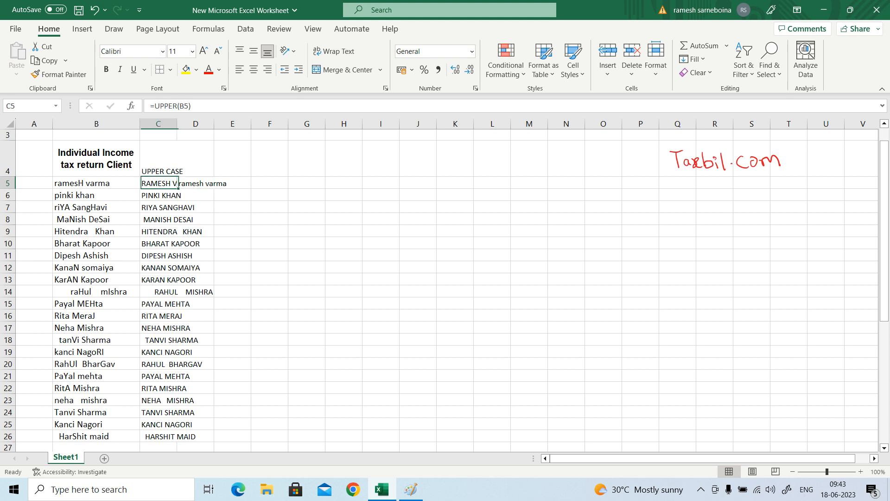
pyautogui.click(206, 185)
pyautogui.hotkey('ctrl', 'c')
pyautogui.press('Down')
pyautogui.press('Left')
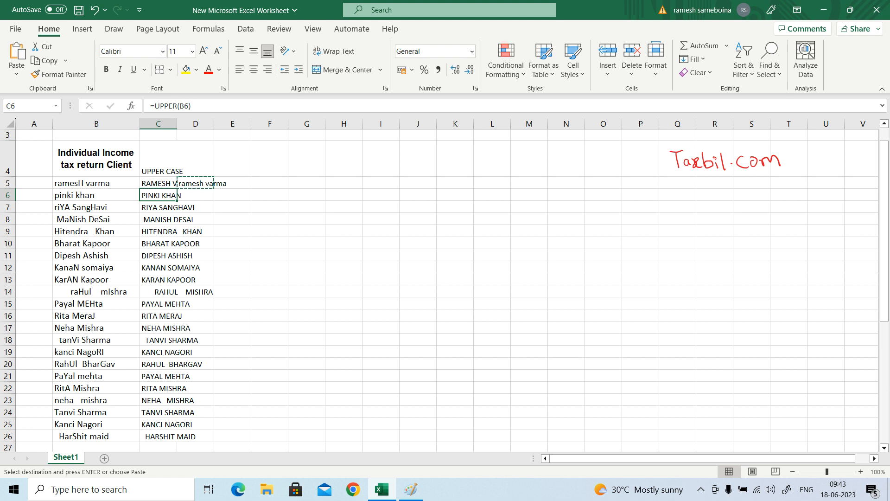
pyautogui.hotkey('ctrl', 'shift', 'Down')
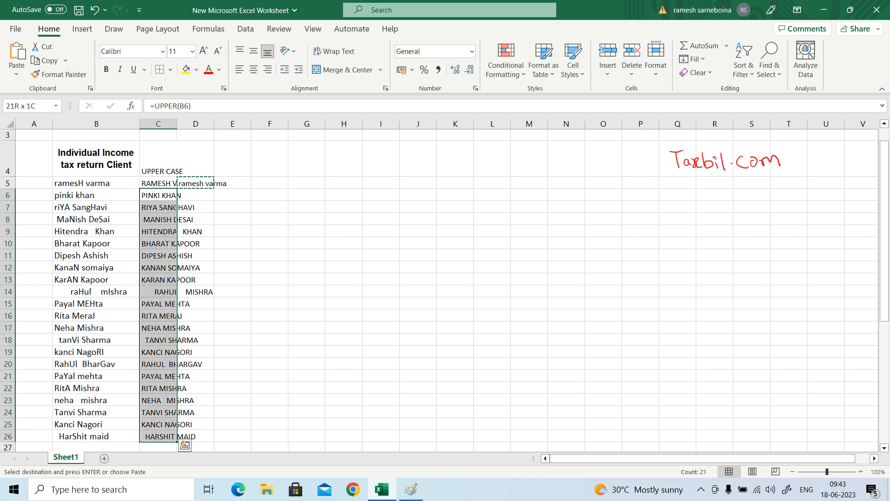
pyautogui.click(195, 447)
pyautogui.press('Up')
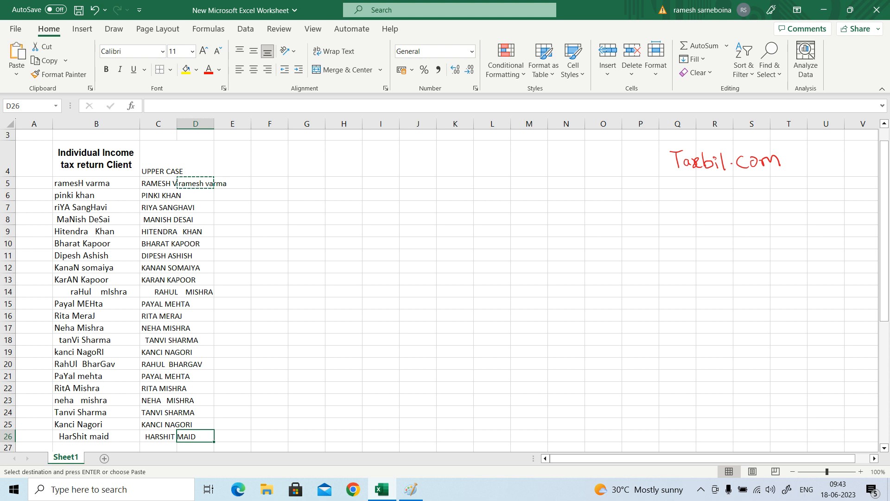
pyautogui.hotkey('ctrl', 'shift', 'Up')
pyautogui.hotkey('shift', 'Down')
pyautogui.hotkey('ctrl', 'v')
# Enter the heading LOWER CASE in cell D4 and return to the LOWER formula in D5.
pyautogui.press('Right')
pyautogui.press('Up')
pyautogui.press('Up')
pyautogui.press('Up')
pyautogui.press('Up')
pyautogui.press('Up')
pyautogui.press('Up')
pyautogui.press('Up')
pyautogui.press('Up')
pyautogui.press('Up')
pyautogui.press('Up')
pyautogui.press('Up')
pyautogui.press('Up')
pyautogui.press('Up')
pyautogui.press('Up')
pyautogui.press('Up')
pyautogui.press('Up')
pyautogui.press('Up')
pyautogui.press('Up')
pyautogui.press('Up')
pyautogui.press('Up')
pyautogui.press('Up')
pyautogui.press('Up')
pyautogui.press('Up')
pyautogui.press('Up')
pyautogui.press('Up')
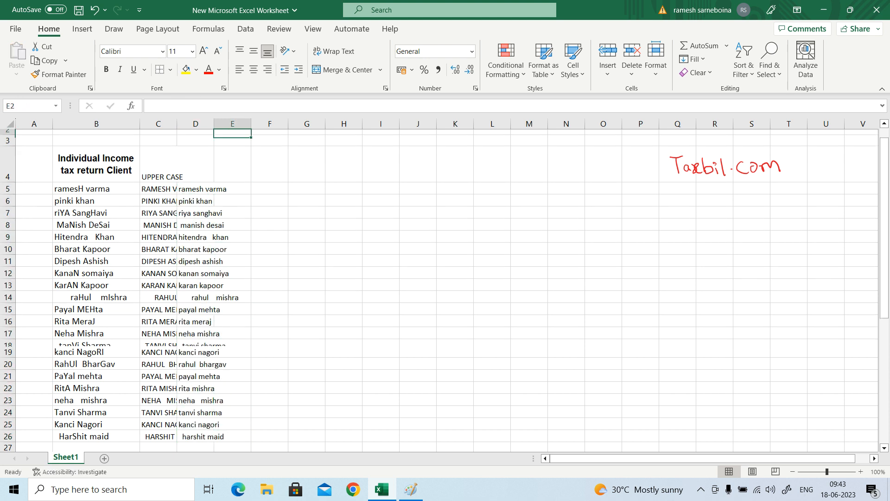
pyautogui.press('Left')
pyautogui.press('Down')
pyautogui.press('Down')
pyautogui.press('Down')
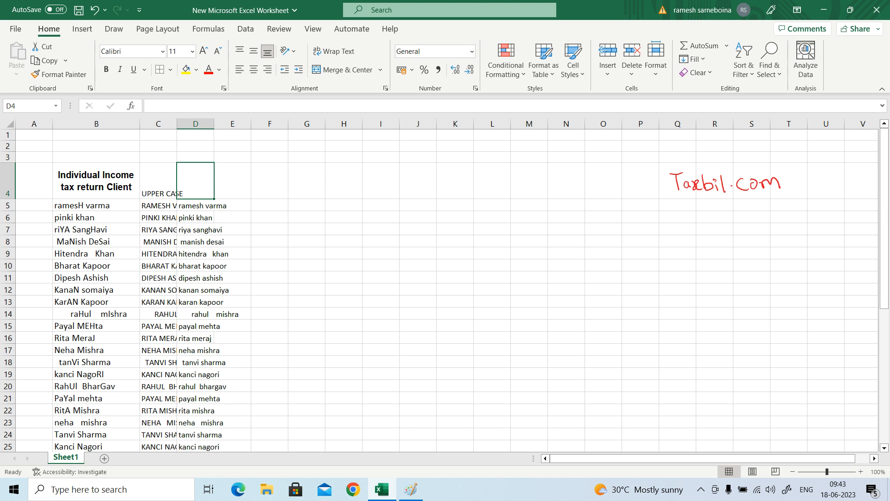
pyautogui.write('l')
pyautogui.write('L')
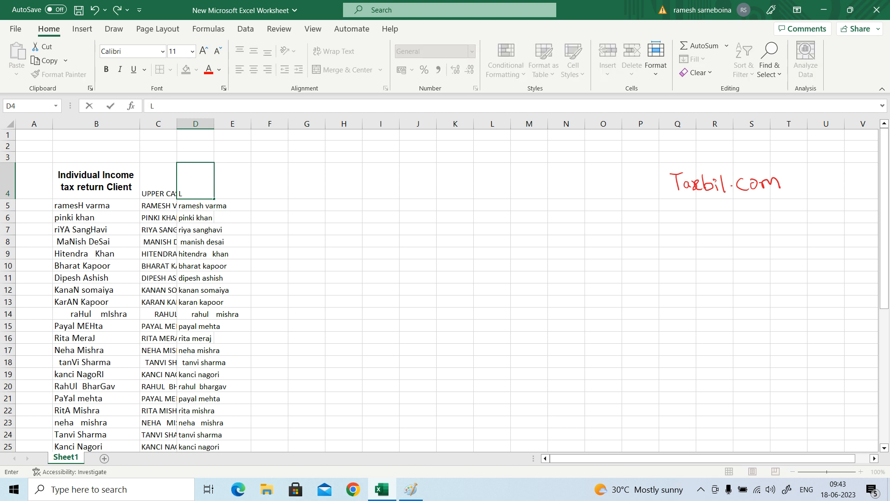
pyautogui.write('OWER CASE')
pyautogui.press('Tab')
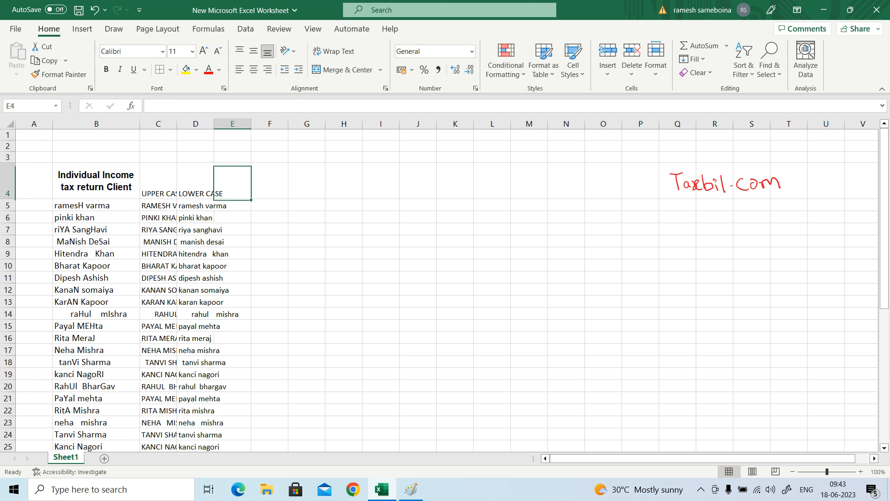
pyautogui.press('Left')
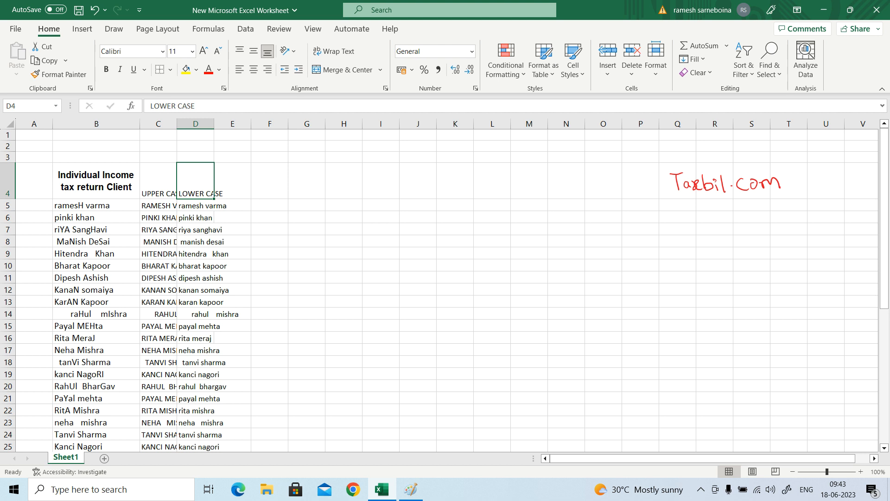
pyautogui.press('Down')
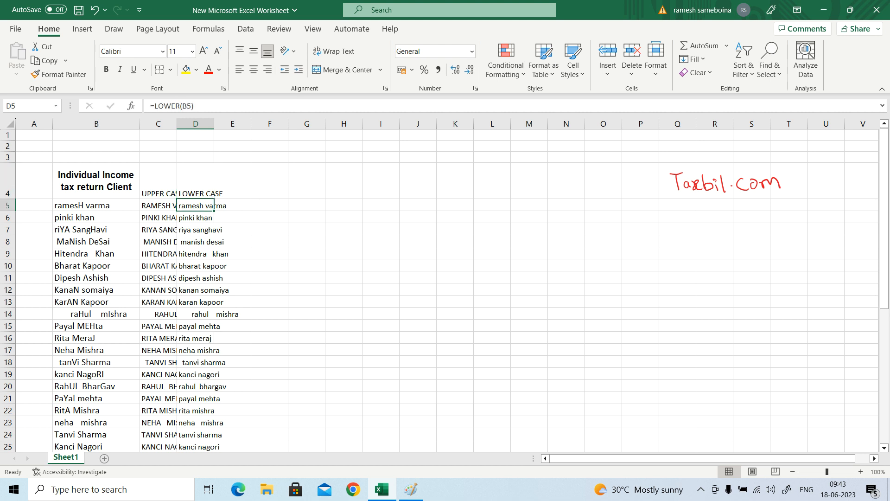
# Enter the formula =PROPER(B5) in cell E5 to capitalise each word of the first client name.
pyautogui.press('Right')
pyautogui.press('Up')
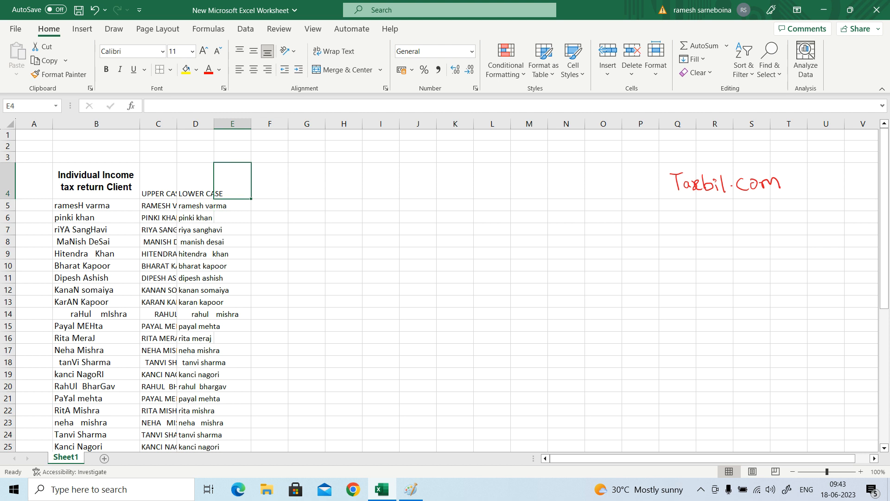
pyautogui.press('Down')
pyautogui.write('=')
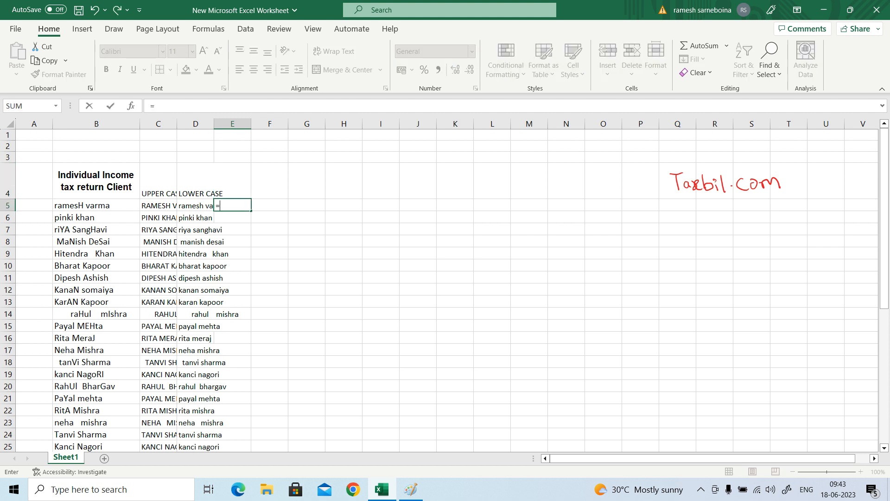
pyautogui.write('PRO')
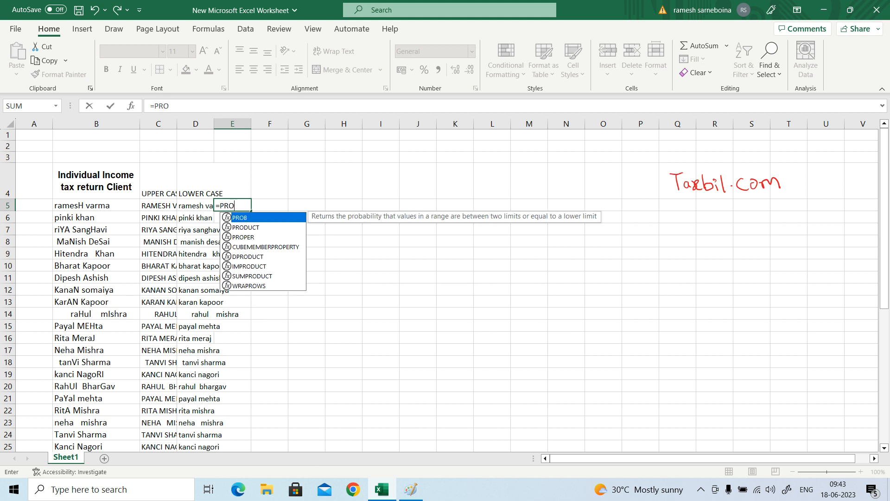
pyautogui.press('Down')
pyautogui.press('Down')
pyautogui.press('Tab')
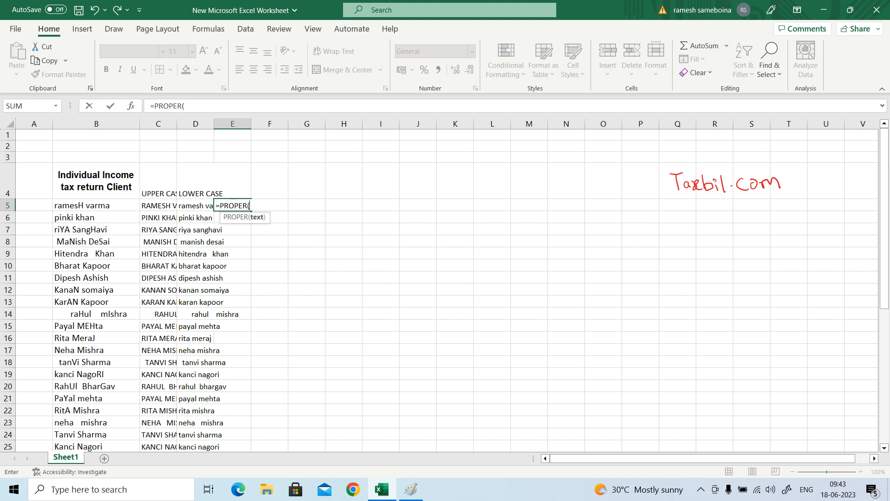
pyautogui.press('Left')
pyautogui.press('Left')
pyautogui.press('Left')
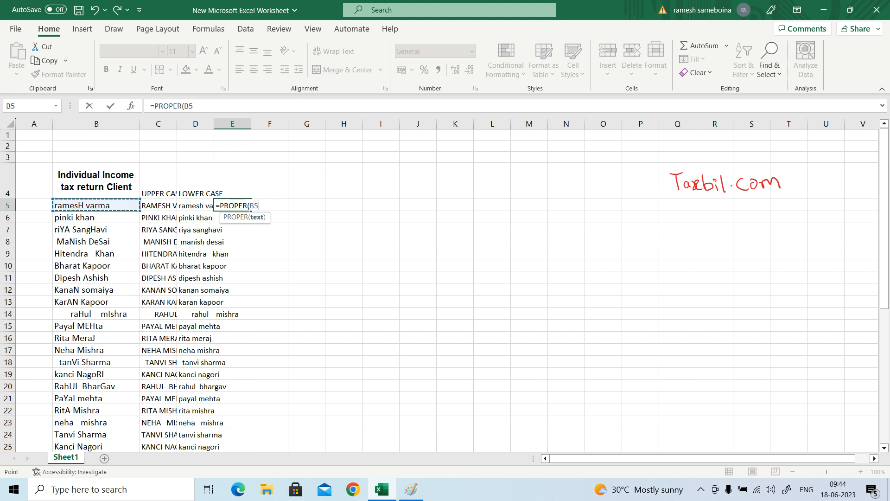
pyautogui.write(')')
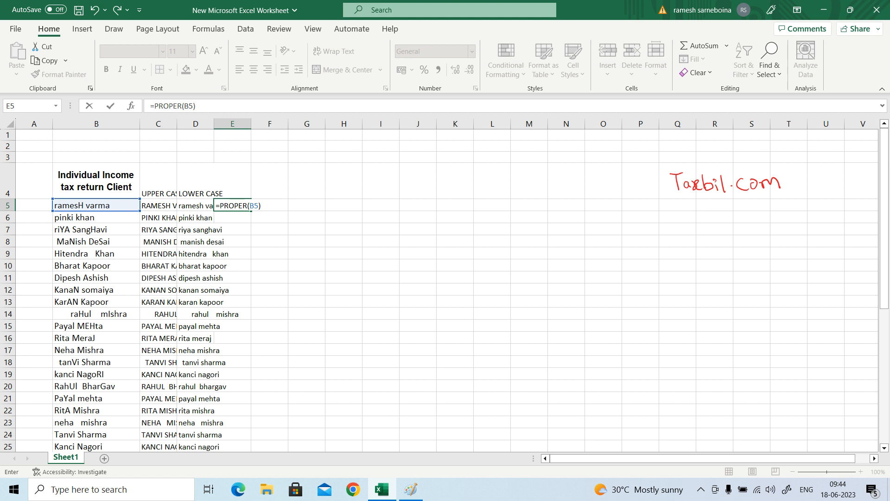
pyautogui.press('Return')
pyautogui.press('Up')
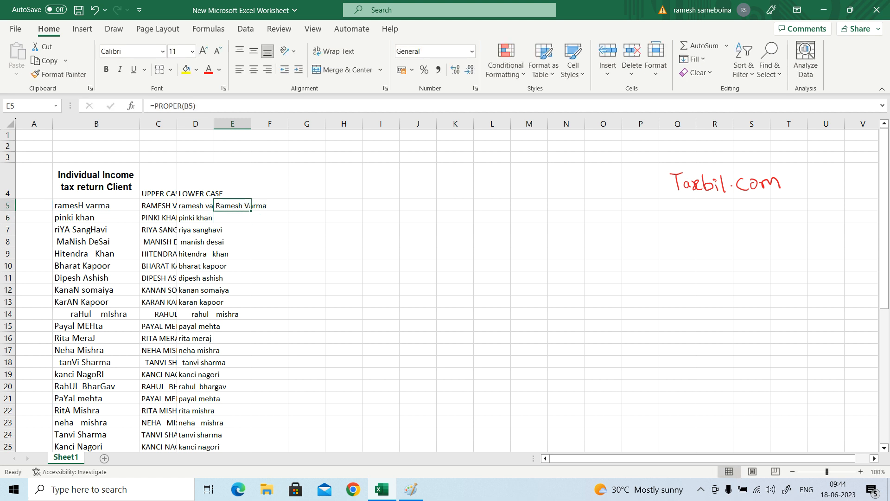
# Copy the PROPER formula from E5 into E6:E26, down to the last client row.
pyautogui.hotkey('ctrl', 'c')
pyautogui.moveTo(204, 218); pyautogui.dragTo(204, 438)
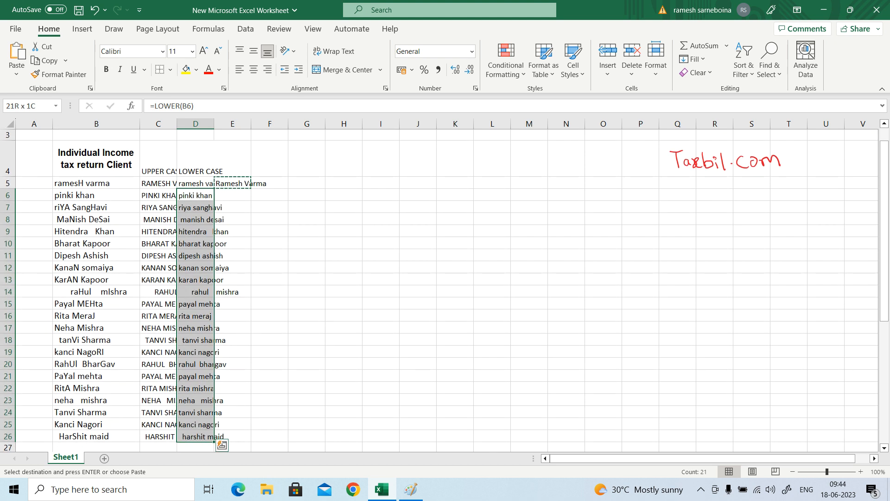
pyautogui.click(232, 437)
pyautogui.hotkey('shift', 'Up')
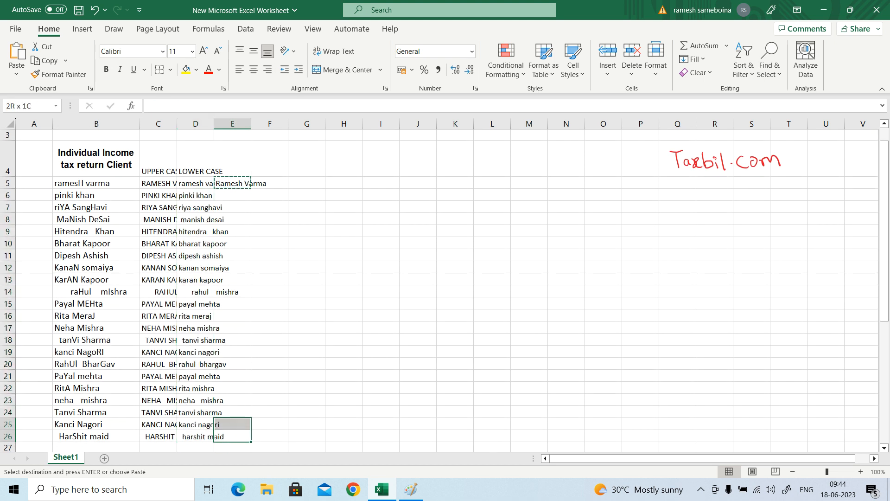
pyautogui.hotkey('shift', 'Up')
pyautogui.hotkey('shift', 'Up')
pyautogui.hotkey('shift', 'Up')
pyautogui.hotkey('shift', 'Up')
pyautogui.hotkey('shift', 'Up')
pyautogui.hotkey('shift', 'Up')
pyautogui.hotkey('shift', 'Up')
pyautogui.hotkey('shift', 'Up')
pyautogui.hotkey('shift', 'Up')
pyautogui.hotkey('shift', 'Up')
pyautogui.hotkey('shift', 'Up')
pyautogui.hotkey('shift', 'Up')
pyautogui.hotkey('shift', 'Up')
pyautogui.hotkey('shift', 'Up')
pyautogui.hotkey('shift', 'Up')
pyautogui.hotkey('shift', 'Up')
pyautogui.hotkey('shift', 'Up')
pyautogui.hotkey('shift', 'Up')
pyautogui.hotkey('shift', 'Up')
pyautogui.hotkey('shift', 'Up')
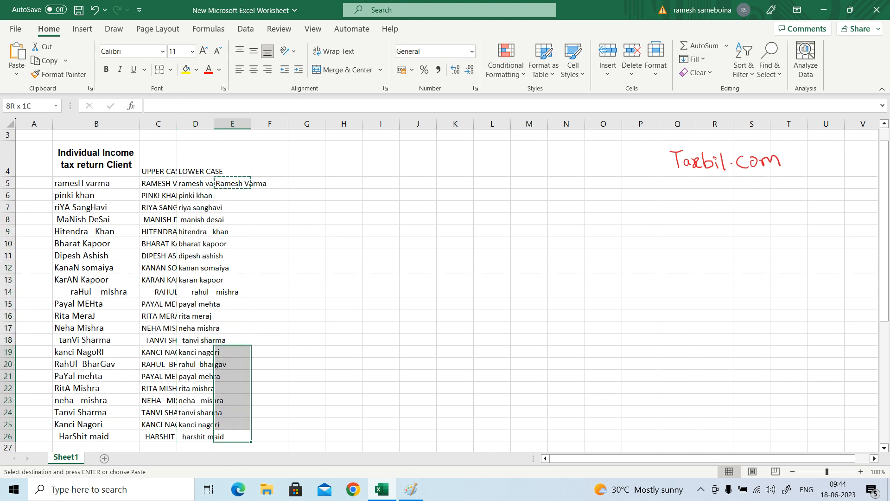
pyautogui.press('Return')
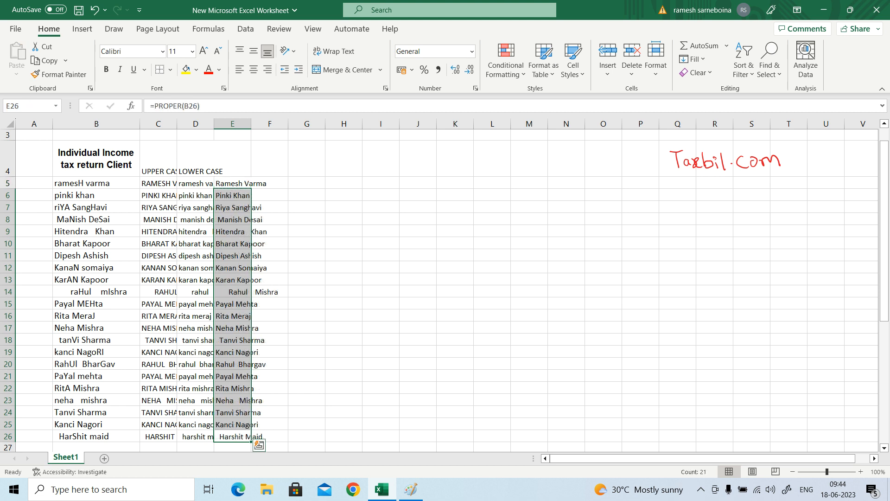
# Enter the heading PROPER in cell E4 above the proper-case names.
pyautogui.press('Right')
pyautogui.press('Up')
pyautogui.press('Up')
pyautogui.press('Up')
pyautogui.press('Up')
pyautogui.press('Up')
pyautogui.press('Up')
pyautogui.press('Up')
pyautogui.press('Up')
pyautogui.press('Up')
pyautogui.press('Up')
pyautogui.press('Up')
pyautogui.press('Up')
pyautogui.press('Up')
pyautogui.press('Up')
pyautogui.press('Up')
pyautogui.press('Up')
pyautogui.press('Up')
pyautogui.press('Up')
pyautogui.press('Up')
pyautogui.press('Up')
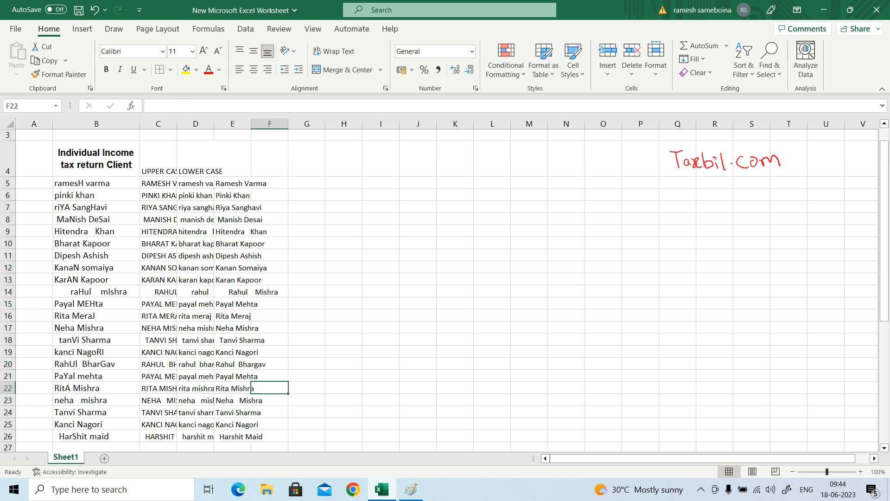
pyautogui.press('Left')
pyautogui.write('PROPER')
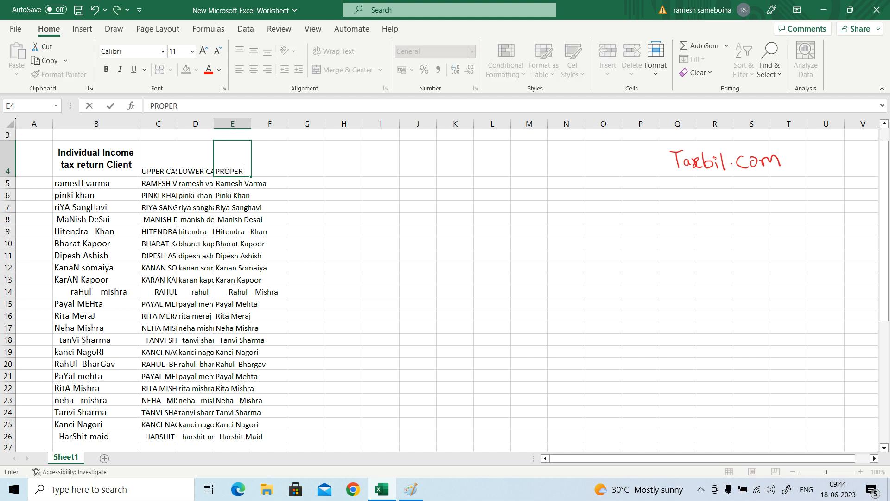
pyautogui.press('Tab')
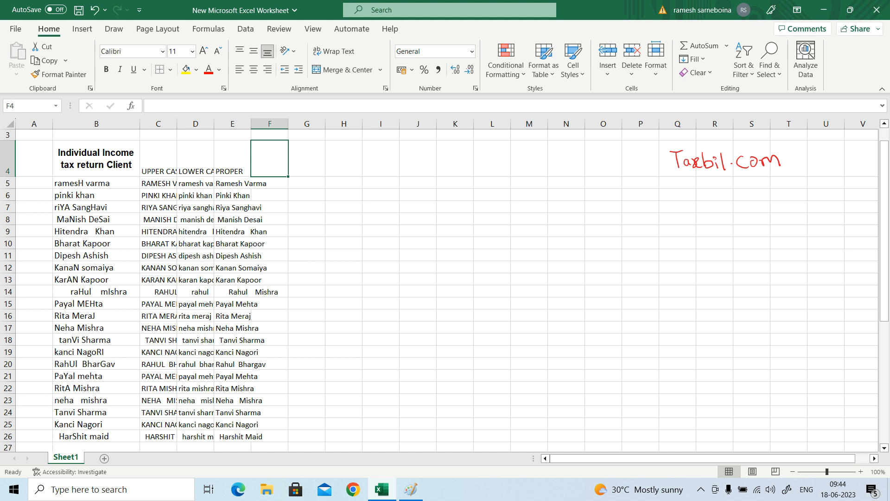
# Enter the formula =TRIM(B5) in cell F5 to remove extra spaces from the first client name.
pyautogui.click(269, 183)
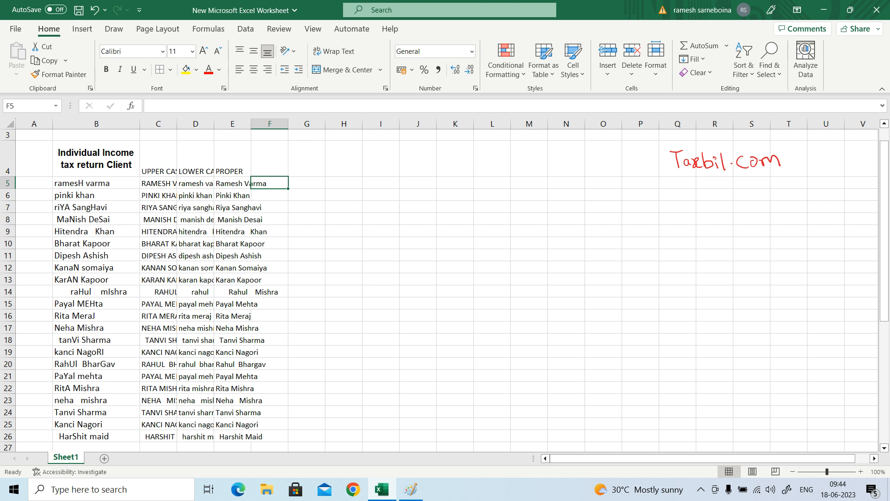
pyautogui.write('=TRI')
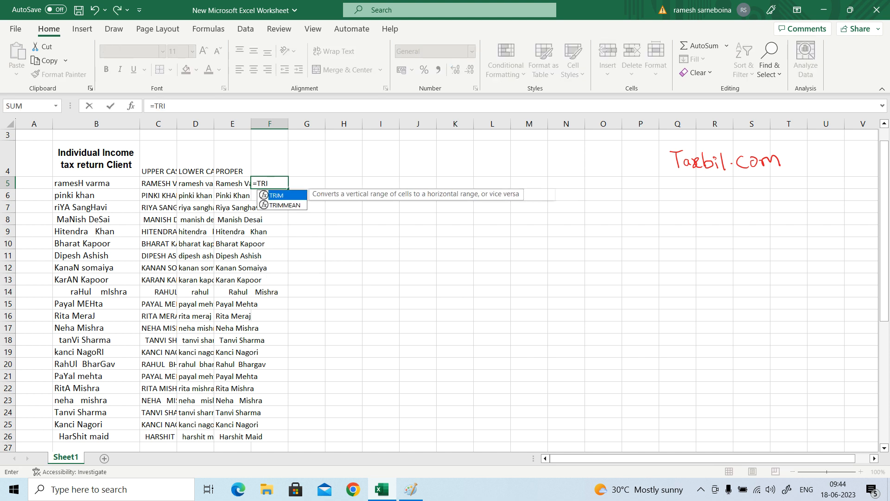
pyautogui.write('M(')
pyautogui.press('Left')
pyautogui.press('Left')
pyautogui.press('Left')
pyautogui.press('Left')
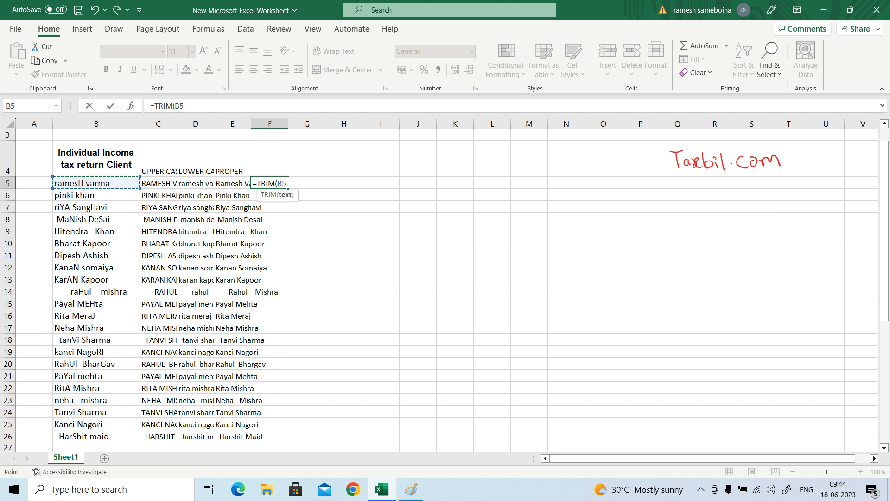
pyautogui.write(')')
pyautogui.press('Return')
pyautogui.press('Up')
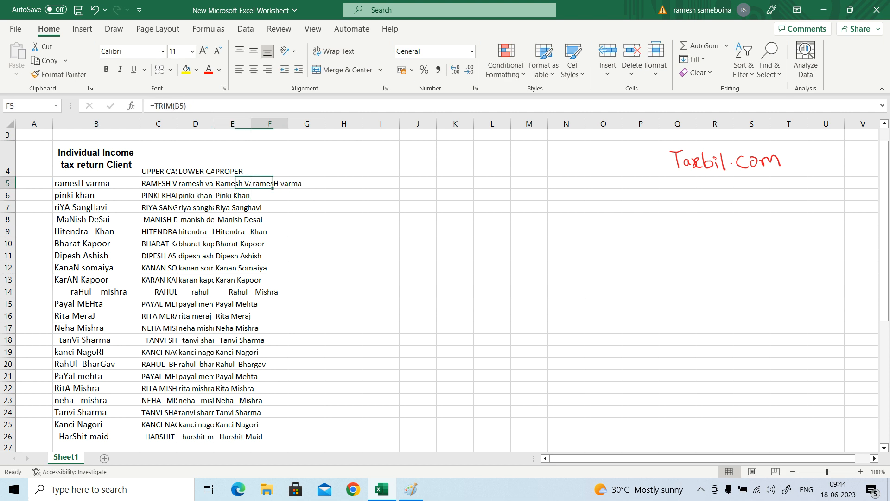
# Copy the TRIM formula from F5 into F6:F26, down to the last client row.
pyautogui.hotkey('ctrl', 'c')
pyautogui.press('Left')
pyautogui.press('Down')
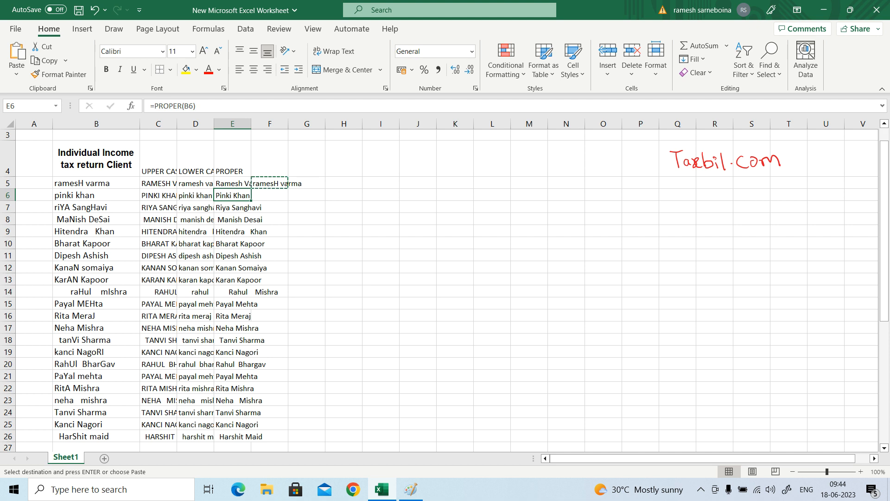
pyautogui.hotkey('ctrl', 'shift', 'Down')
pyautogui.hotkey('ctrl', 'Down')
pyautogui.press('Right')
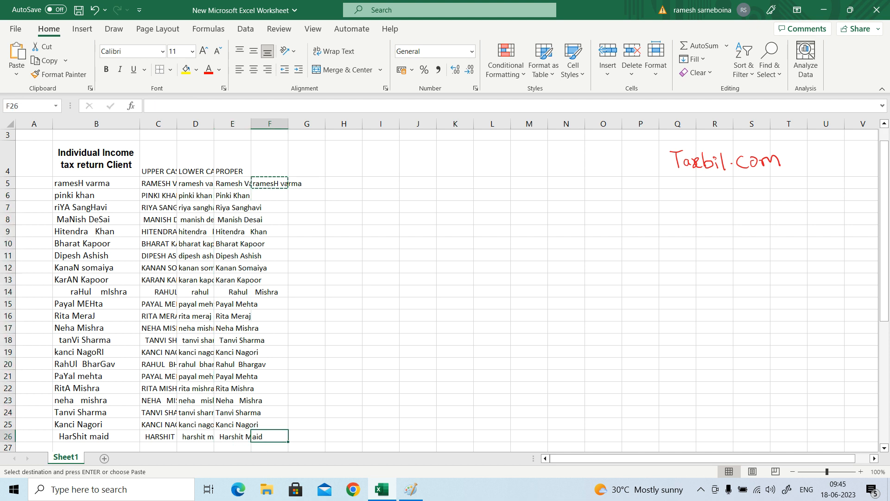
pyautogui.hotkey('shift', 'Up')
pyautogui.hotkey('ctrl', 'shift', 'Up')
pyautogui.hotkey('shift', 'Down')
pyautogui.press('Return')
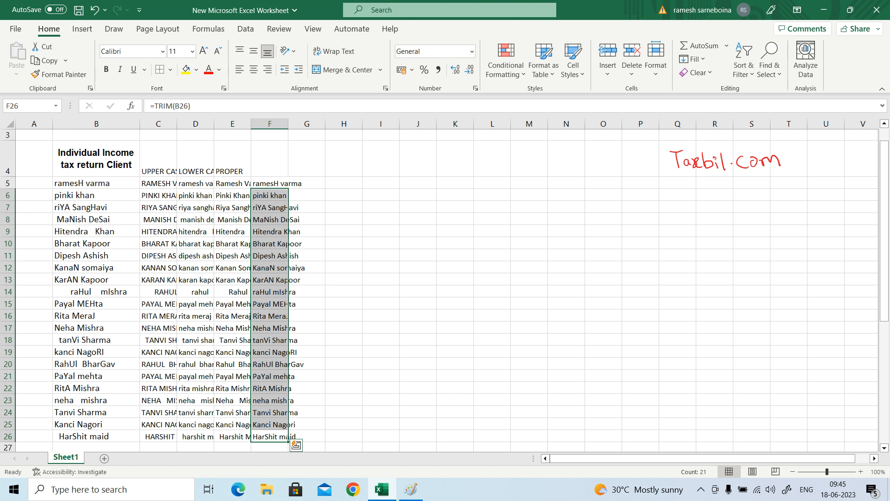
# Enter the heading TRIM in cell F4 above the trimmed names.
pyautogui.press('Up')
pyautogui.press('Up')
pyautogui.press('Up')
pyautogui.press('Up')
pyautogui.press('Up')
pyautogui.press('Up')
pyautogui.press('Up')
pyautogui.press('Up')
pyautogui.press('Up')
pyautogui.press('Up')
pyautogui.press('Up')
pyautogui.press('Up')
pyautogui.press('Up')
pyautogui.press('Up')
pyautogui.press('Up')
pyautogui.press('Up')
pyautogui.press('Up')
pyautogui.press('Up')
pyautogui.press('Up')
pyautogui.press('Up')
pyautogui.press('Down')
pyautogui.press('Up')
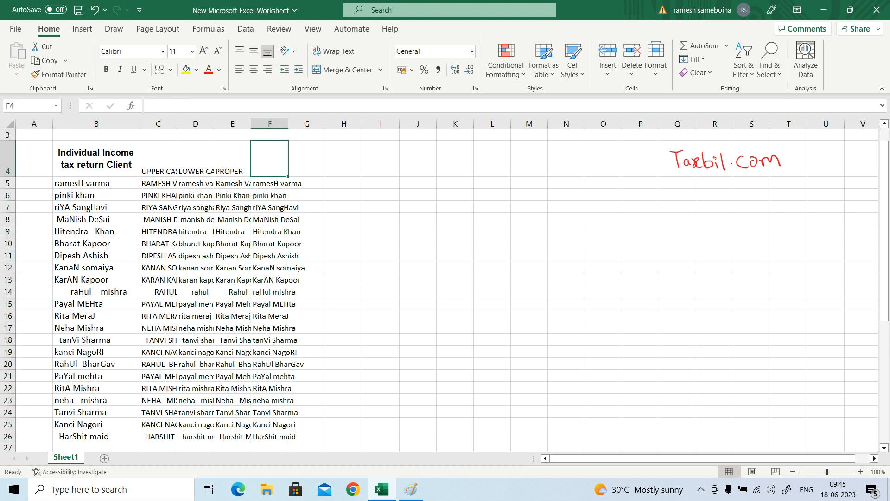
pyautogui.write('t')
pyautogui.press('BackSpace')
pyautogui.press('BackSpace')
pyautogui.write('tr')
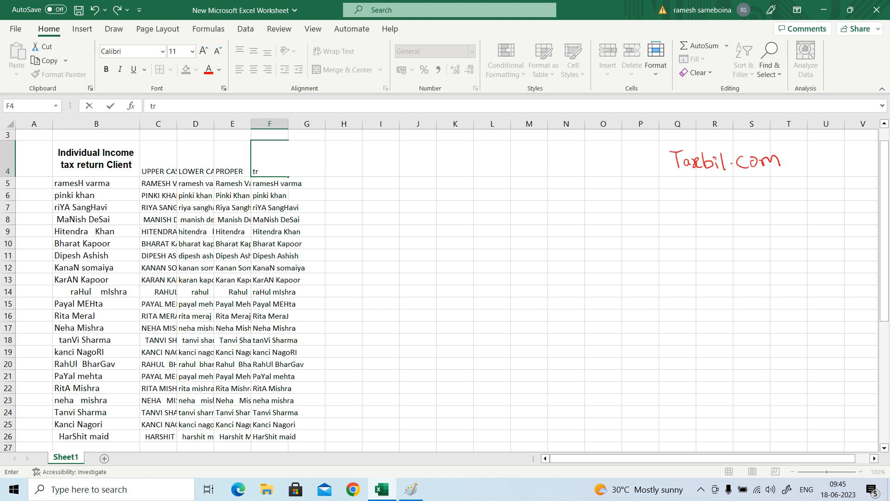
pyautogui.write('TRIM')
pyautogui.press('Return')
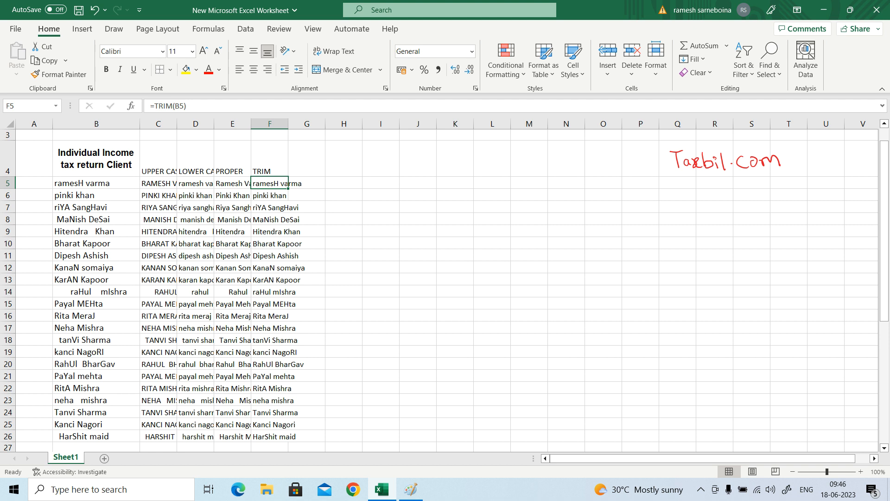
# Review the lowercase, proper-case and trimmed versions of the first client name in row 5, columns D to F.
pyautogui.press('Up')
pyautogui.press('Right')
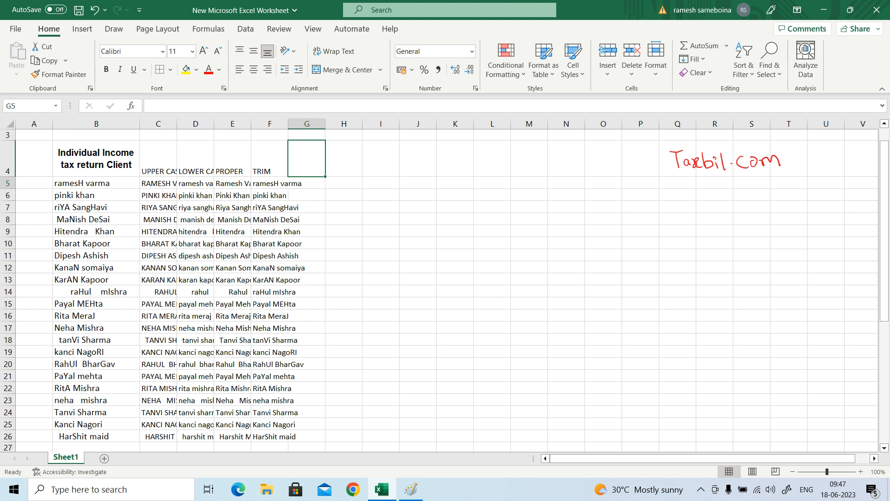
pyautogui.press('Down')
pyautogui.press('Left')
pyautogui.press('Left')
pyautogui.press('Left')
pyautogui.press('Left')
pyautogui.press('Left')
pyautogui.press('Right')
pyautogui.press('Right')
pyautogui.press('Right')
pyautogui.press('Right')
pyautogui.press('Right')
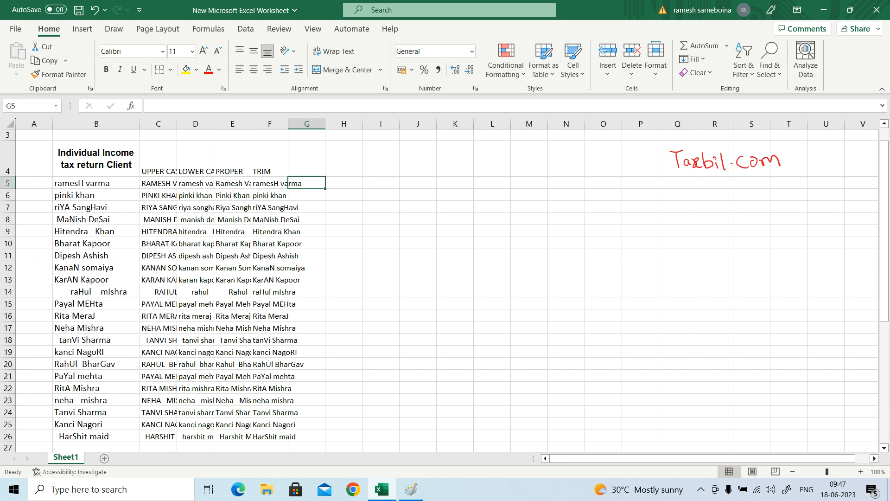
pyautogui.press('Up')
pyautogui.press('Down')
pyautogui.press('Up')
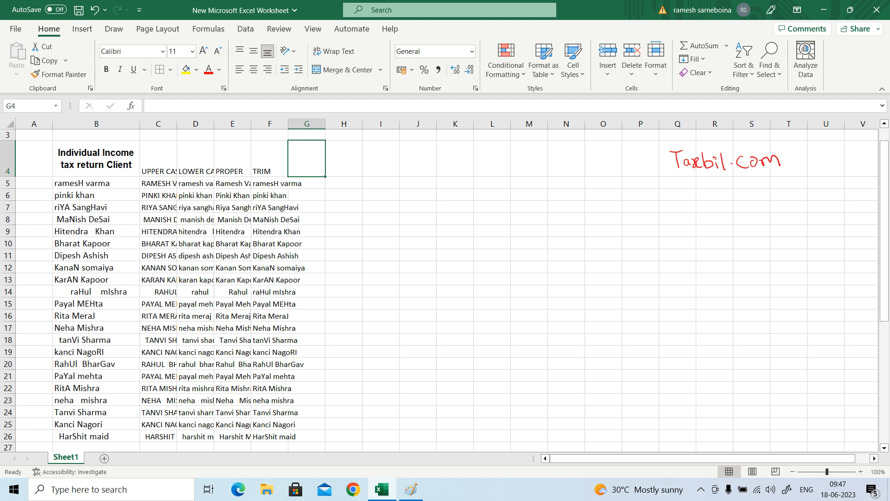
# Enter the nested formula =PROPER(TRIM(B5)) in cell G5 to trim and capitalise the first client name together.
pyautogui.press('Down')
pyautogui.write('=PRO')
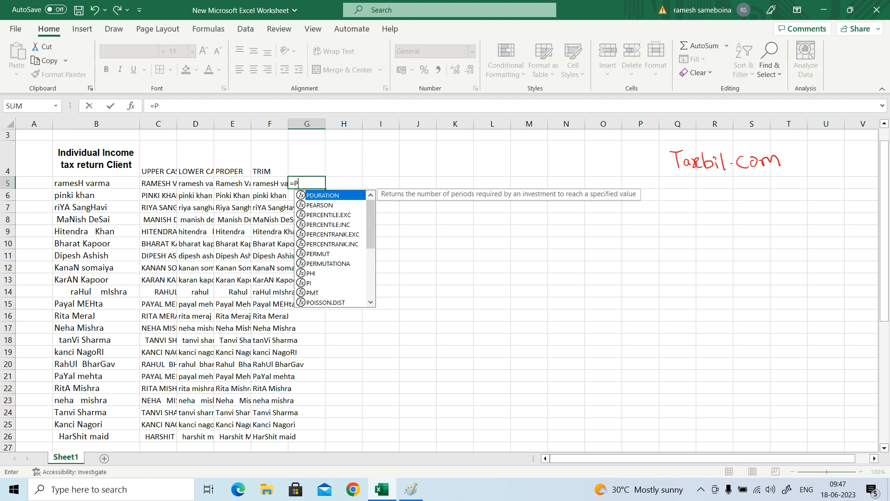
pyautogui.press('Down')
pyautogui.press('Down')
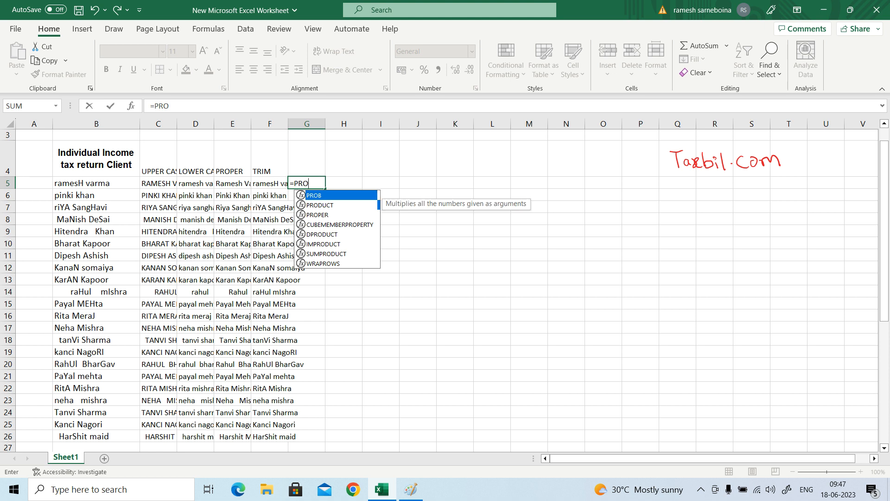
pyautogui.press('Tab')
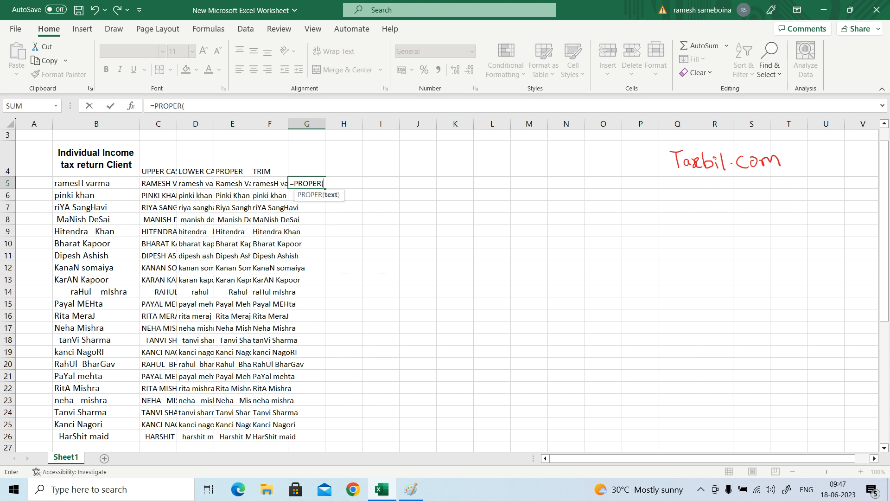
pyautogui.write('TRIM')
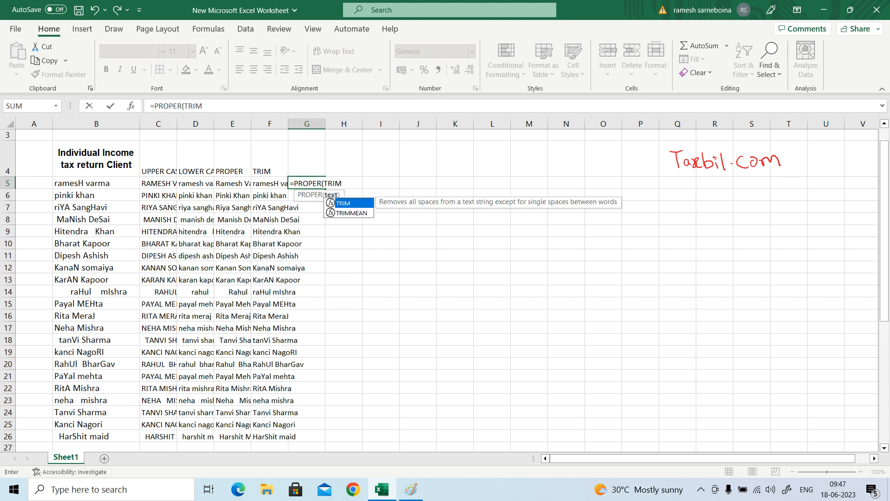
pyautogui.press('Tab')
pyautogui.press('Left')
pyautogui.press('Left')
pyautogui.press('Left')
pyautogui.press('Left')
pyautogui.press('Left')
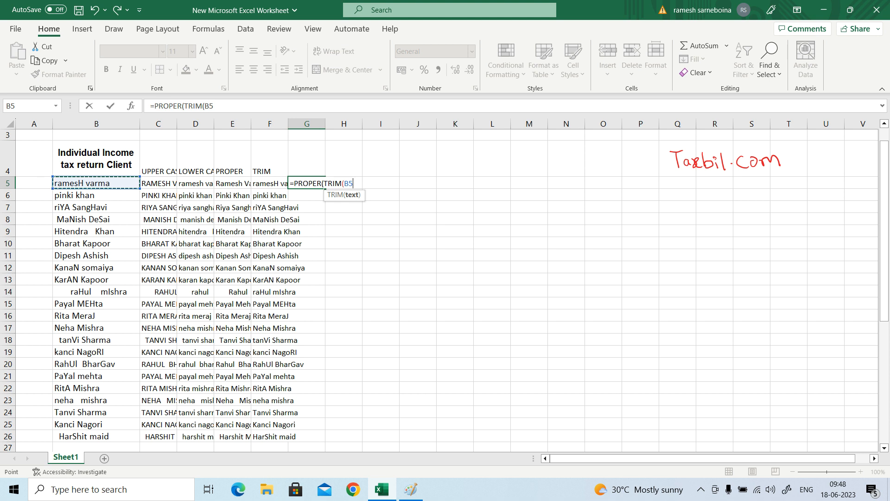
pyautogui.write(')')
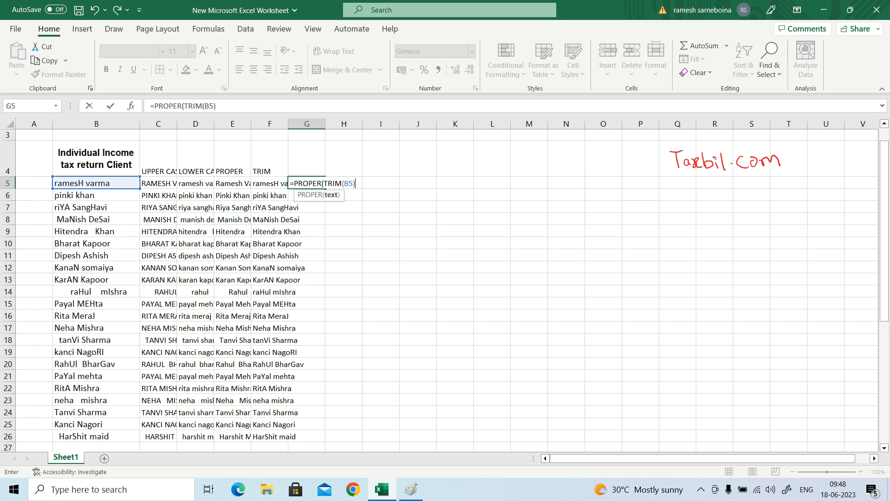
pyautogui.write(')')
pyautogui.press('Return')
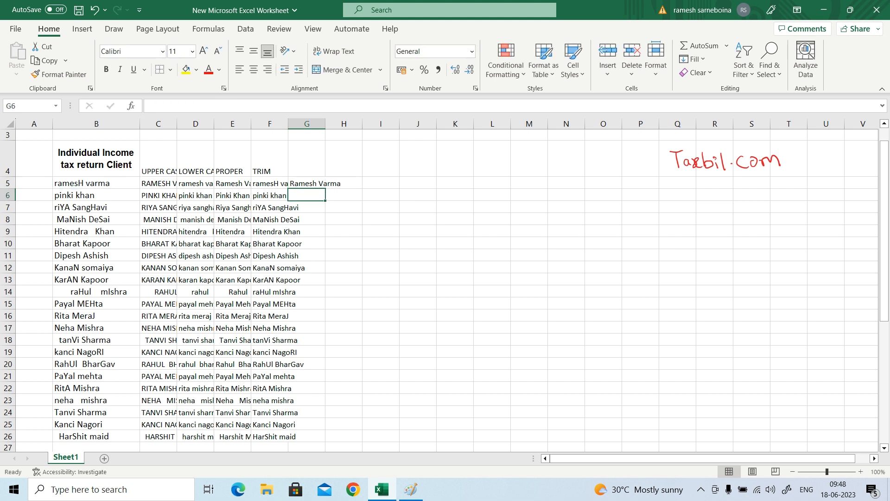
# Copy the nested PROPER(TRIM) formula from G5 into G6:G26, down to the last client row.
pyautogui.press('Up')
pyautogui.hotkey('ctrl', 'c')
pyautogui.press('Down')
pyautogui.press('Left')
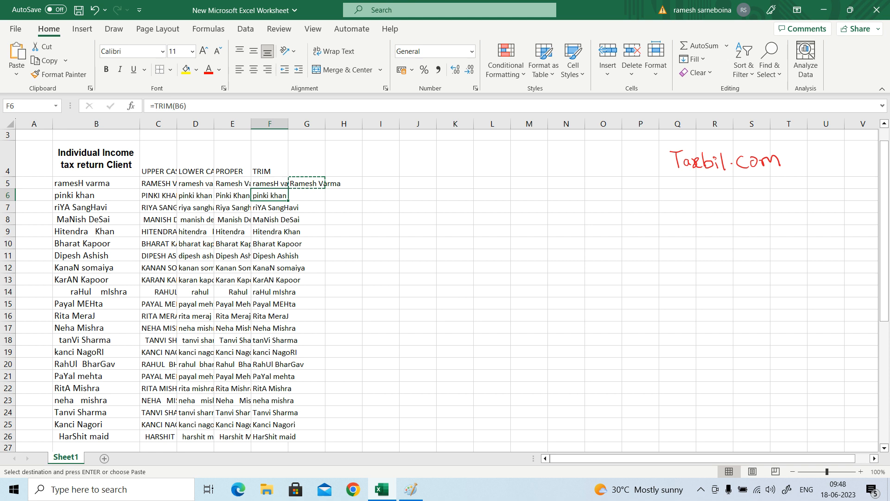
pyautogui.hotkey('shift', 'Down')
pyautogui.hotkey('ctrl', 'shift', 'Down')
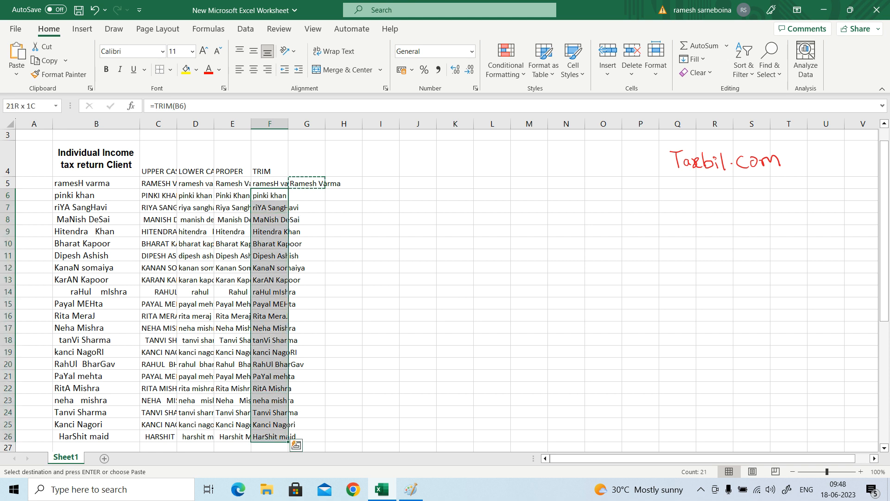
pyautogui.hotkey('ctrl', 'Down')
pyautogui.press('Right')
pyautogui.hotkey('shift', 'Up')
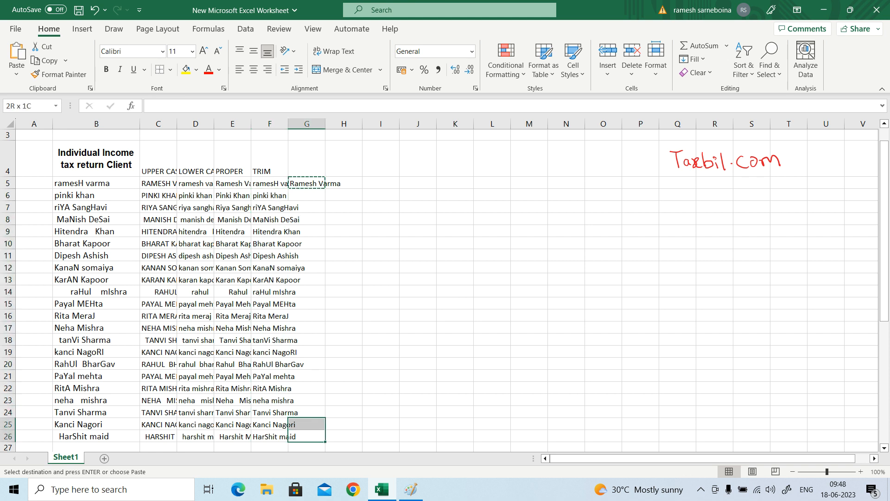
pyautogui.hotkey('ctrl', 'shift', 'Up')
pyautogui.hotkey('shift', 'Down')
pyautogui.press('Return')
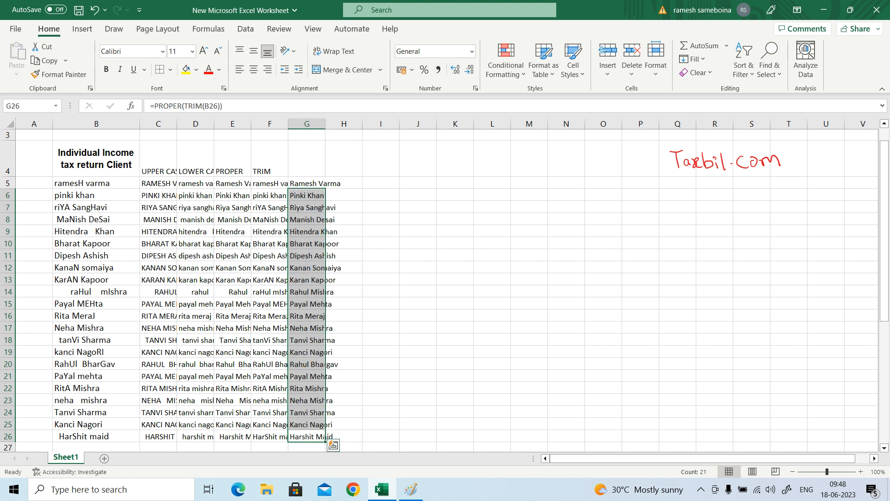
# Review the nested formula results down column G against the original client names in column B.
pyautogui.press('Down')
pyautogui.press('Up')
pyautogui.press('Up')
pyautogui.press('Up')
pyautogui.press('Up')
pyautogui.press('Up')
pyautogui.press('Up')
pyautogui.press('Up')
pyautogui.press('Up')
pyautogui.press('Up')
pyautogui.press('Up')
pyautogui.press('Up')
pyautogui.press('Up')
pyautogui.press('Up')
pyautogui.press('Up')
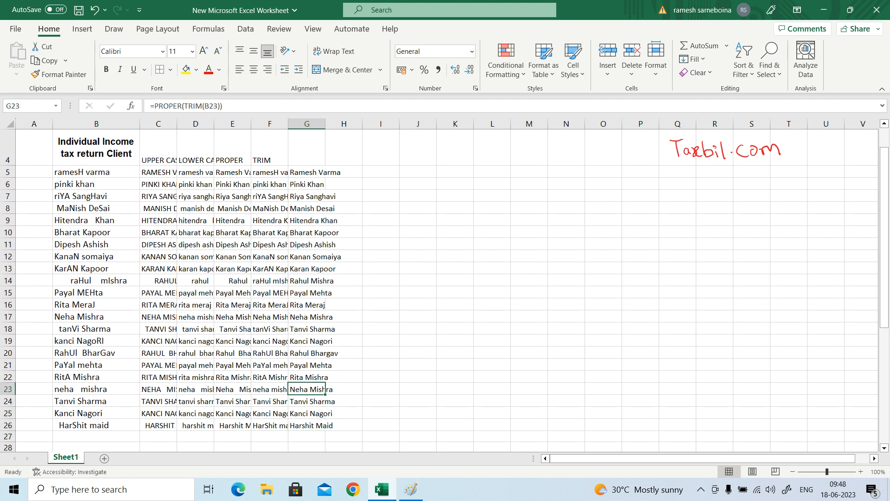
pyautogui.press('Up')
pyautogui.press('Up')
pyautogui.press('Up')
pyautogui.press('Up')
pyautogui.press('Up')
pyautogui.press('Up')
pyautogui.press('Up')
pyautogui.press('Up')
pyautogui.press('Up')
pyautogui.press('Down')
pyautogui.press('Down')
pyautogui.press('Down')
pyautogui.press('Down')
pyautogui.press('Down')
pyautogui.press('Down')
pyautogui.press('Down')
pyautogui.press('Down')
pyautogui.press('Down')
pyautogui.press('Down')
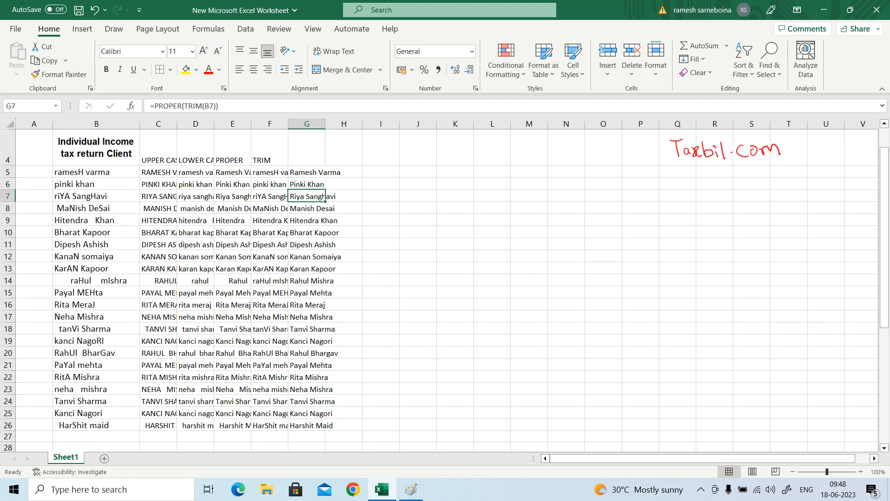
pyautogui.press('Left')
pyautogui.press('Left')
pyautogui.press('Left')
pyautogui.press('Left')
pyautogui.press('Left')
pyautogui.press('Left')
pyautogui.press('Right')
pyautogui.press('Right')
pyautogui.press('Right')
pyautogui.press('Right')
pyautogui.press('Right')
pyautogui.press('Left')
pyautogui.press('Left')
pyautogui.press('Left')
pyautogui.press('Left')
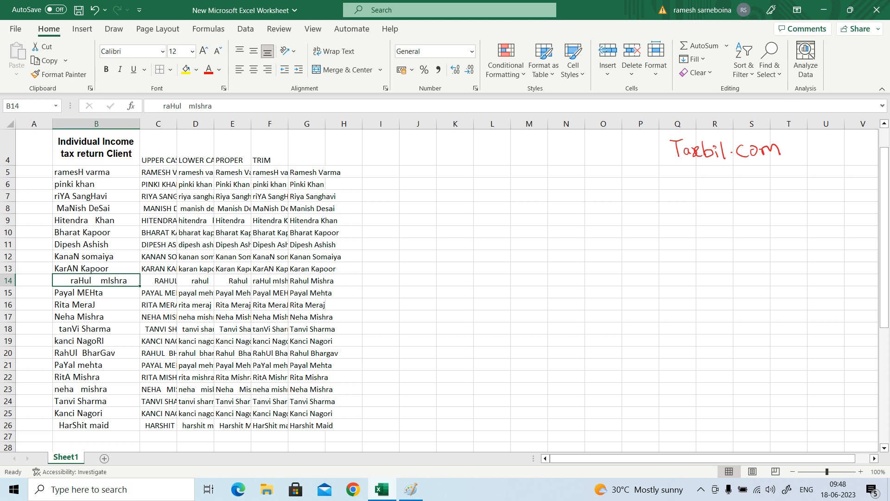
# Compare the original, lowercase, proper-case, trimmed and nested-formula versions of the client name in row 14, columns B to G.
pyautogui.press('Right')
pyautogui.press('Right')
pyautogui.press('Right')
pyautogui.press('Right')
pyautogui.press('Right')
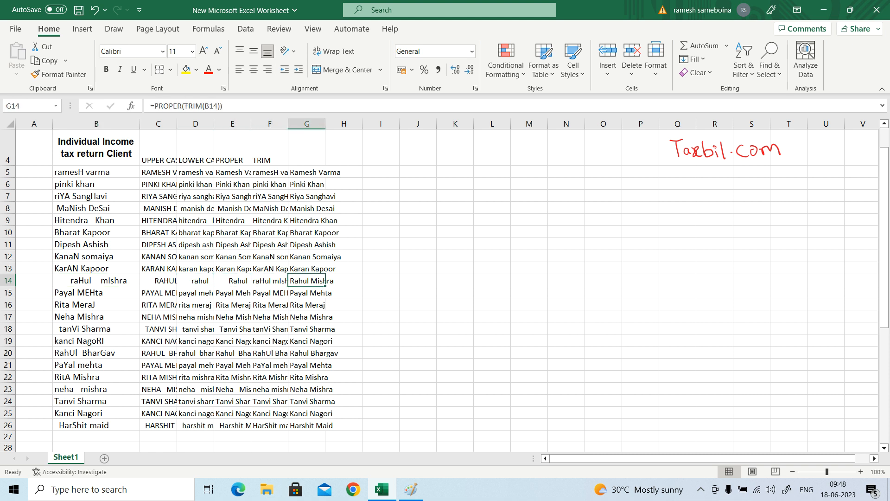
pyautogui.press('Left')
pyautogui.press('Left')
pyautogui.press('Left')
pyautogui.press('Left')
pyautogui.press('Left')
pyautogui.press('Right')
pyautogui.press('Right')
pyautogui.press('Right')
pyautogui.press('Right')
pyautogui.press('Left')
pyautogui.press('Left')
pyautogui.press('Left')
pyautogui.press('Left')
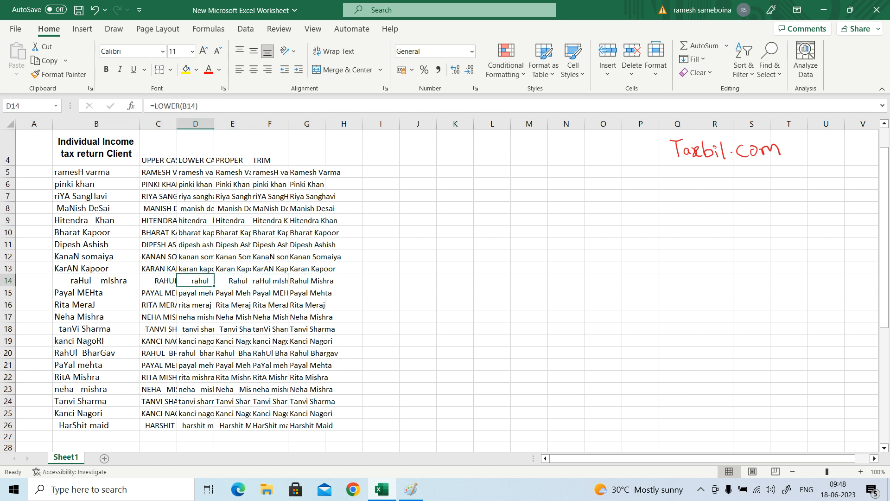
pyautogui.press('Right')
pyautogui.press('Right')
pyautogui.press('Right')
pyautogui.press('Right')
pyautogui.press('Right')
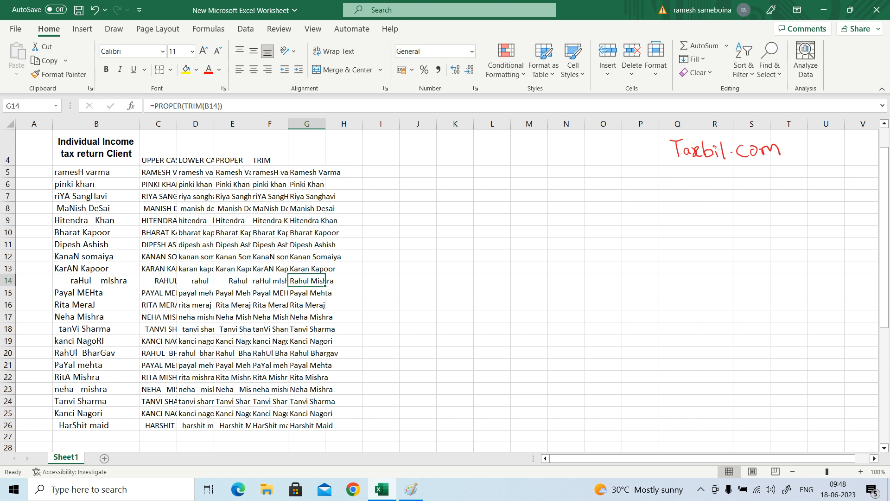
# Enter the heading PROPER TRIM in cell G4 above the nested formula results.
pyautogui.press('Down')
pyautogui.press('Down')
pyautogui.press('Down')
pyautogui.press('Down')
pyautogui.press('Down')
pyautogui.press('Down')
pyautogui.press('Down')
pyautogui.press('Down')
pyautogui.press('Down')
pyautogui.press('Up')
pyautogui.press('Up')
pyautogui.press('Up')
pyautogui.press('Up')
pyautogui.press('Up')
pyautogui.press('Up')
pyautogui.press('Up')
pyautogui.press('Up')
pyautogui.press('Up')
pyautogui.press('Up')
pyautogui.press('Up')
pyautogui.press('Up')
pyautogui.press('Up')
pyautogui.press('Up')
pyautogui.press('Up')
pyautogui.press('Up')
pyautogui.press('Up')
pyautogui.press('Up')
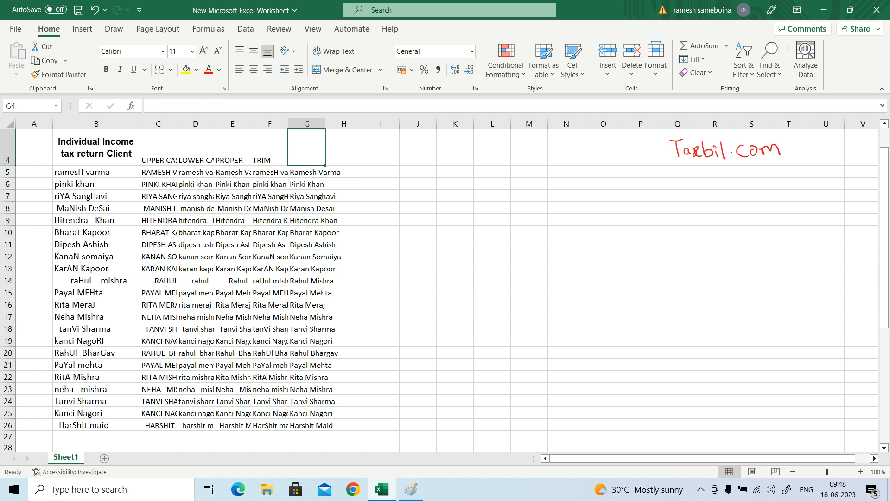
pyautogui.write('PROPER TI')
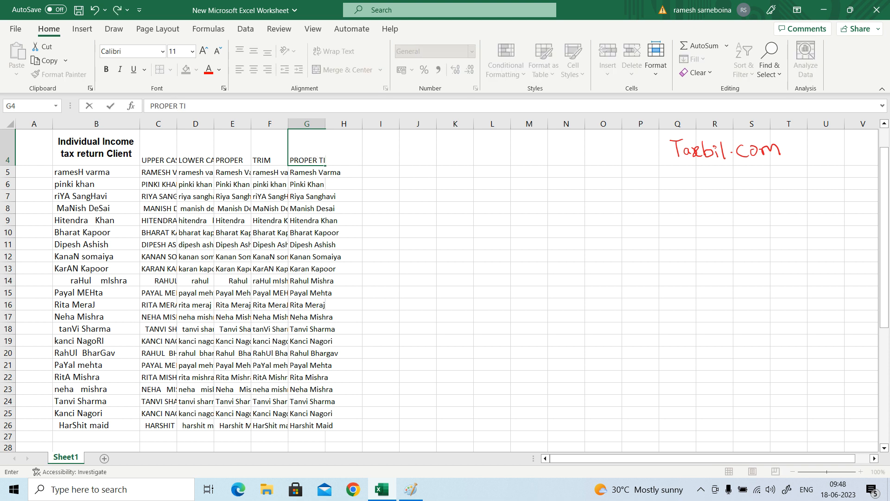
pyautogui.press('BackSpace')
pyautogui.write('RIM')
pyautogui.press('Return')
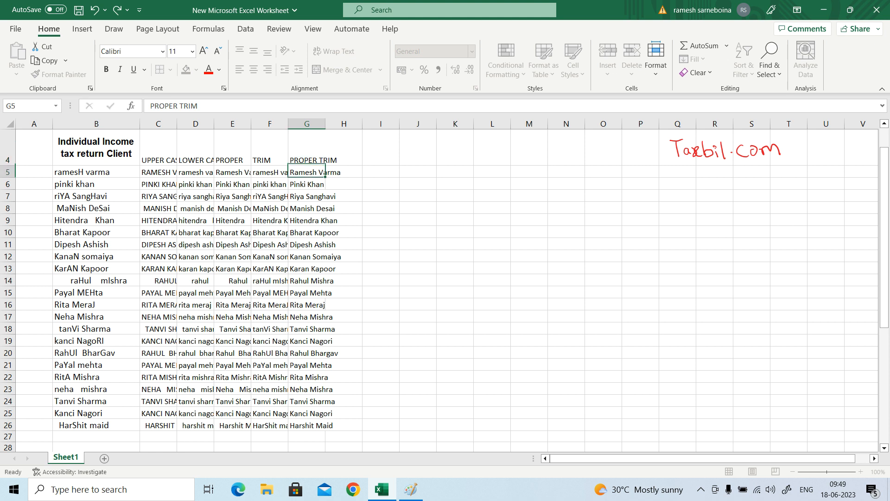
# Apply all borders to the whole client name table, B4:G26.
pyautogui.press('Up')
pyautogui.press('Up')
pyautogui.press('Down')
pyautogui.press('Up')
pyautogui.press('Left')
pyautogui.press('Down')
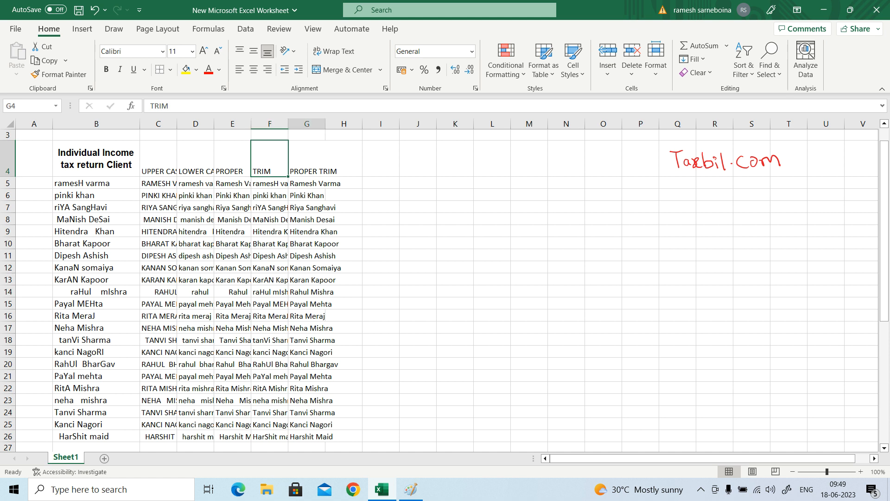
pyautogui.press('Left')
pyautogui.press('Left')
pyautogui.press('Left')
pyautogui.press('Left')
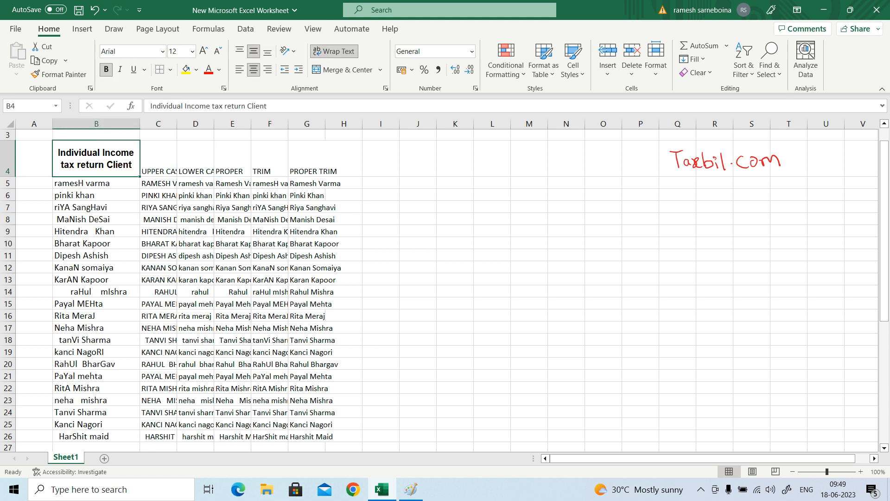
pyautogui.hotkey('shift', 'Right')
pyautogui.hotkey('shift', 'Right')
pyautogui.hotkey('shift', 'Right')
pyautogui.hotkey('shift', 'Right')
pyautogui.hotkey('shift', 'Right')
pyautogui.hotkey('shift', 'Down')
pyautogui.hotkey('shift', 'Down')
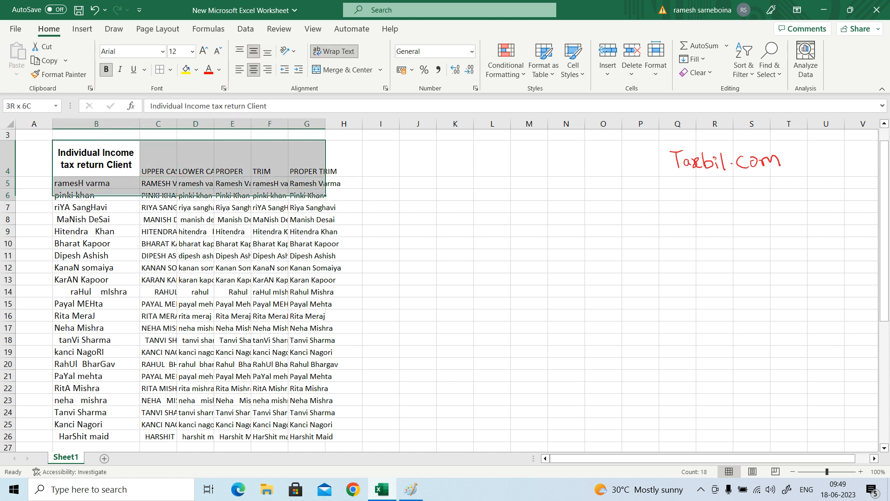
pyautogui.hotkey('shift', 'Down')
pyautogui.hotkey('shift', 'Down')
pyautogui.hotkey('shift', 'Down')
pyautogui.hotkey('shift', 'Down')
pyautogui.hotkey('shift', 'Down')
pyautogui.hotkey('shift', 'Down')
pyautogui.hotkey('shift', 'Down')
pyautogui.hotkey('shift', 'Down')
pyautogui.hotkey('shift', 'Down')
pyautogui.hotkey('shift', 'Down')
pyautogui.hotkey('shift', 'Down')
pyautogui.hotkey('shift', 'Down')
pyautogui.hotkey('shift', 'Down')
pyautogui.hotkey('shift', 'Down')
pyautogui.hotkey('shift', 'Down')
pyautogui.hotkey('shift', 'Down')
pyautogui.hotkey('shift', 'Down')
pyautogui.hotkey('shift', 'Down')
pyautogui.hotkey('shift', 'Down')
pyautogui.hotkey('shift', 'Down')
pyautogui.hotkey('alt', 'h')
pyautogui.press('b')
pyautogui.press('a')
pyautogui.press('Right')
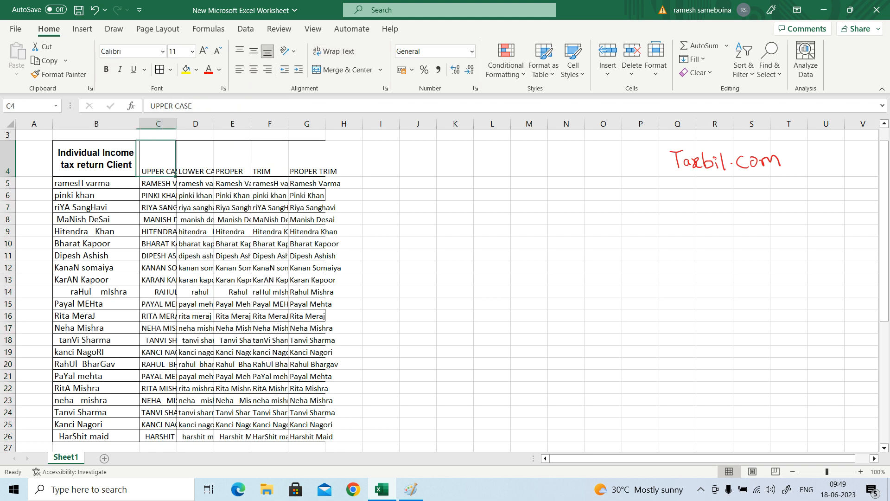
# Format the headings in B4:G4 as bold and bottom-aligned, without horizontal centring.
pyautogui.press('Left')
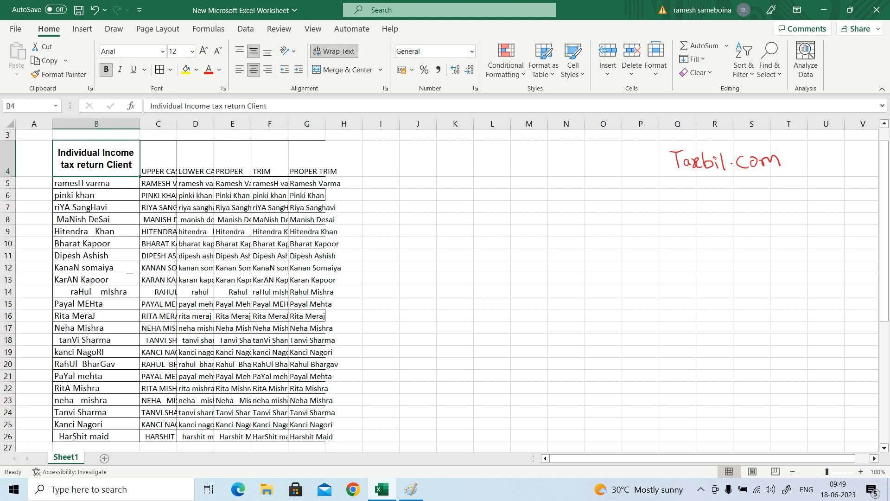
pyautogui.hotkey('shift', 'Right')
pyautogui.hotkey('shift', 'Right')
pyautogui.hotkey('shift', 'Right')
pyautogui.hotkey('shift', 'Right')
pyautogui.hotkey('shift', 'Right')
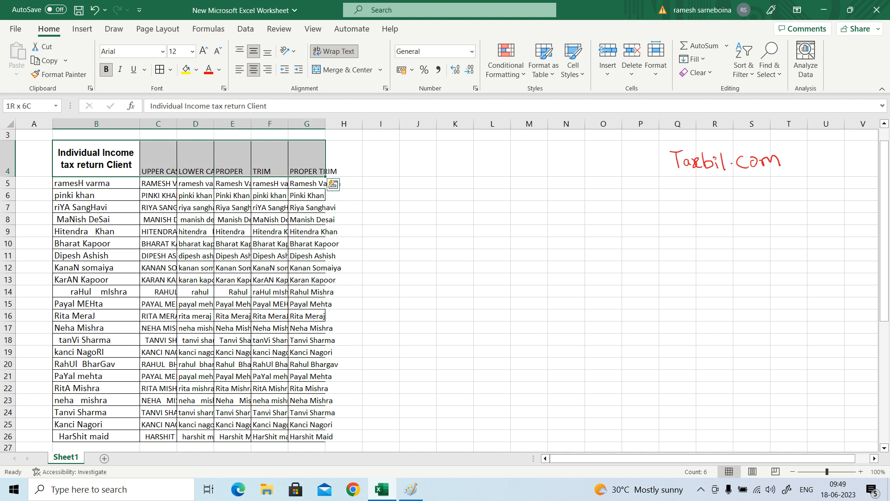
pyautogui.click(254, 70)
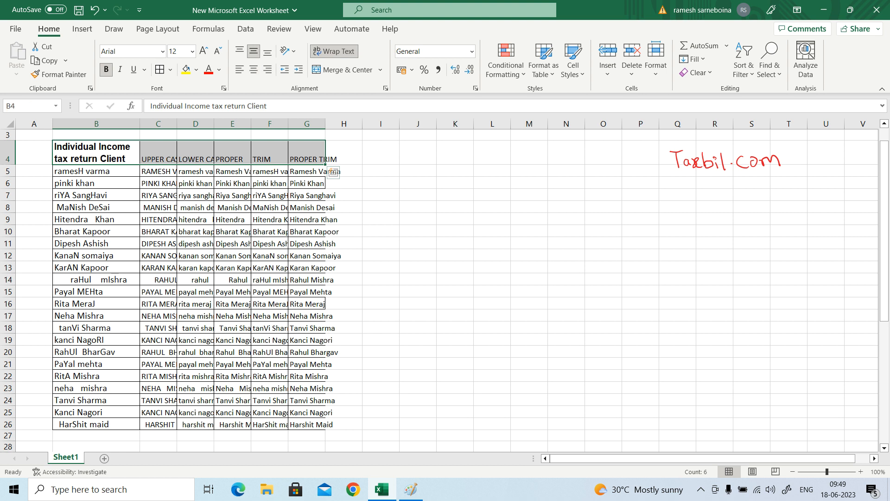
pyautogui.click(267, 51)
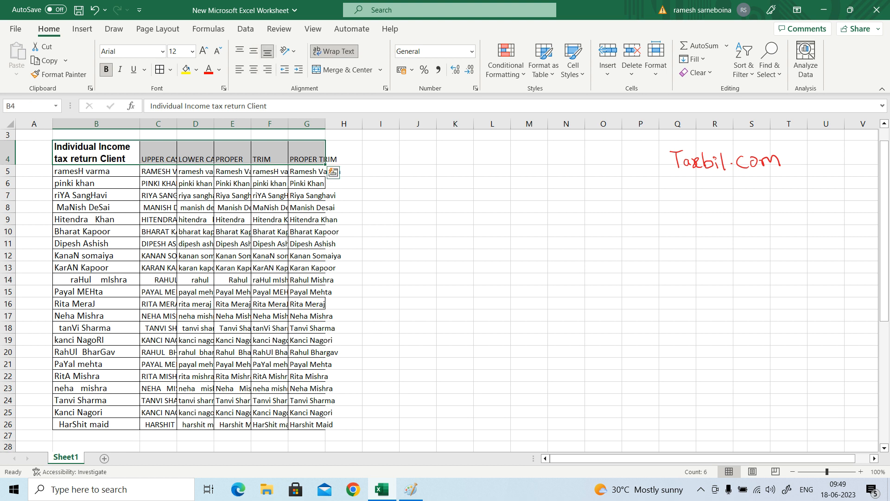
pyautogui.hotkey('ctrl', 'b')
pyautogui.hotkey('ctrl', 'b')
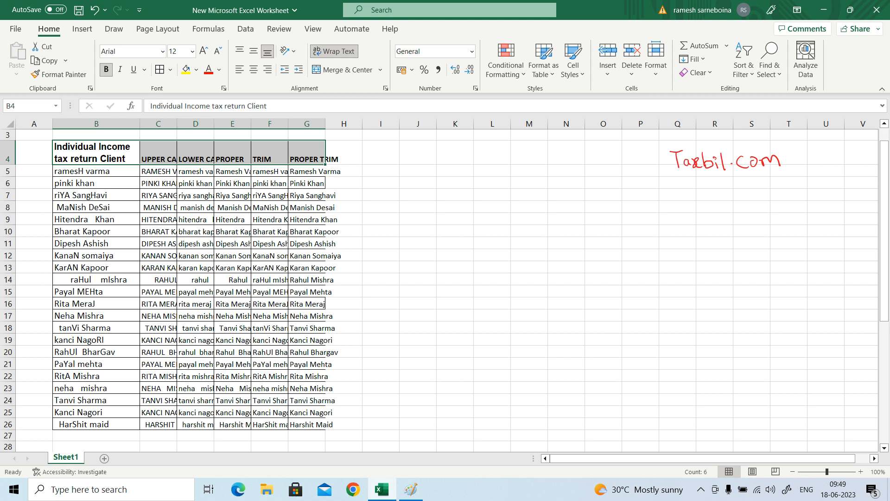
# AutoFit the row heights of the table range B4:G26.
pyautogui.hotkey('shift', 'Down')
pyautogui.hotkey('shift', 'Down')
pyautogui.hotkey('shift', 'Down')
pyautogui.hotkey('shift', 'Down')
pyautogui.hotkey('shift', 'Down')
pyautogui.hotkey('shift', 'Down')
pyautogui.hotkey('shift', 'Down')
pyautogui.hotkey('shift', 'Down')
pyautogui.hotkey('shift', 'Down')
pyautogui.hotkey('shift', 'Down')
pyautogui.hotkey('shift', 'Down')
pyautogui.hotkey('shift', 'Down')
pyautogui.hotkey('shift', 'Down')
pyautogui.hotkey('shift', 'Down')
pyautogui.hotkey('shift', 'Down')
pyautogui.hotkey('shift', 'Down')
pyautogui.hotkey('shift', 'Down')
pyautogui.hotkey('shift', 'Down')
pyautogui.hotkey('shift', 'Down')
pyautogui.hotkey('shift', 'Down')
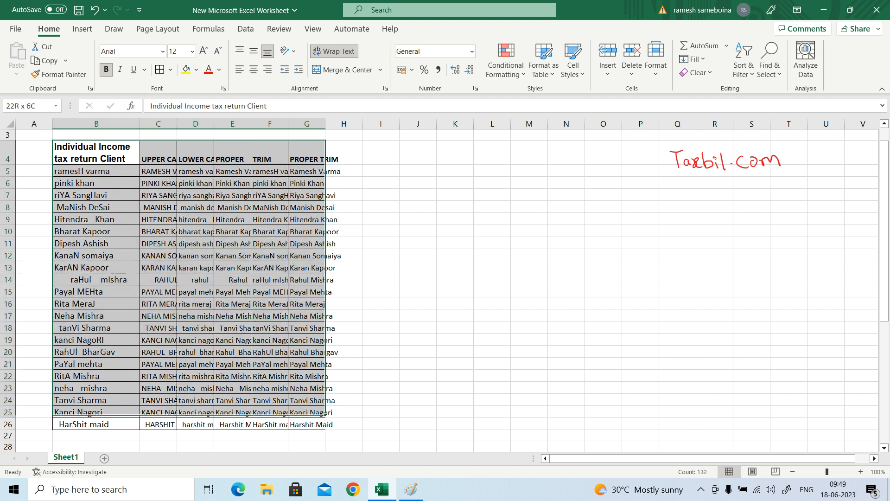
pyautogui.press('alt')
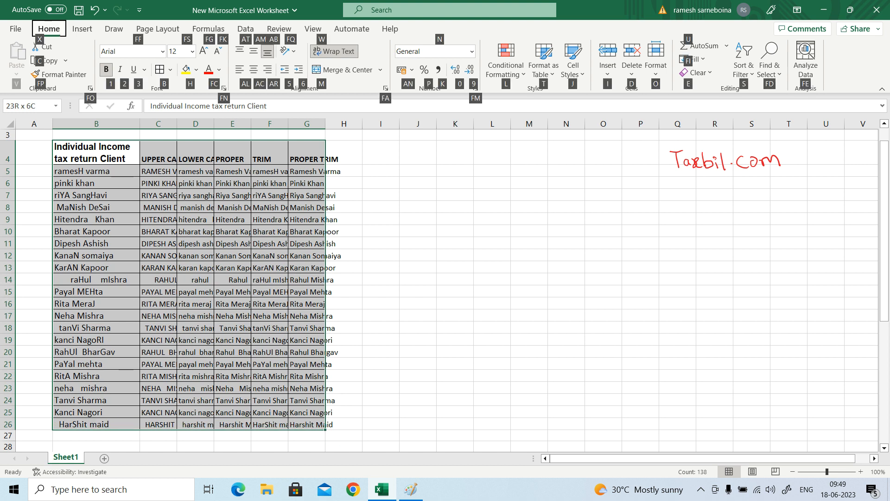
pyautogui.press('o')
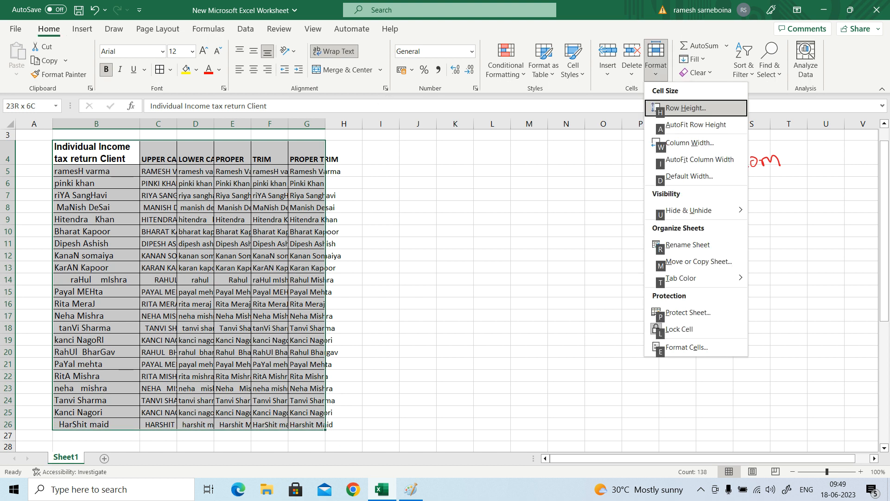
pyautogui.press('a')
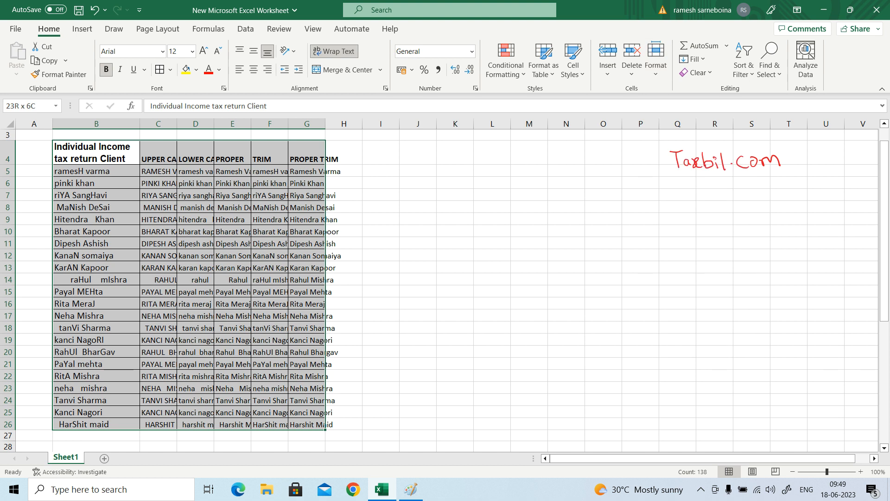
# Try a column width of 8 for the table's columns B to G and undo it.
pyautogui.press('alt')
pyautogui.press('h')
pyautogui.press('o')
pyautogui.press('w')
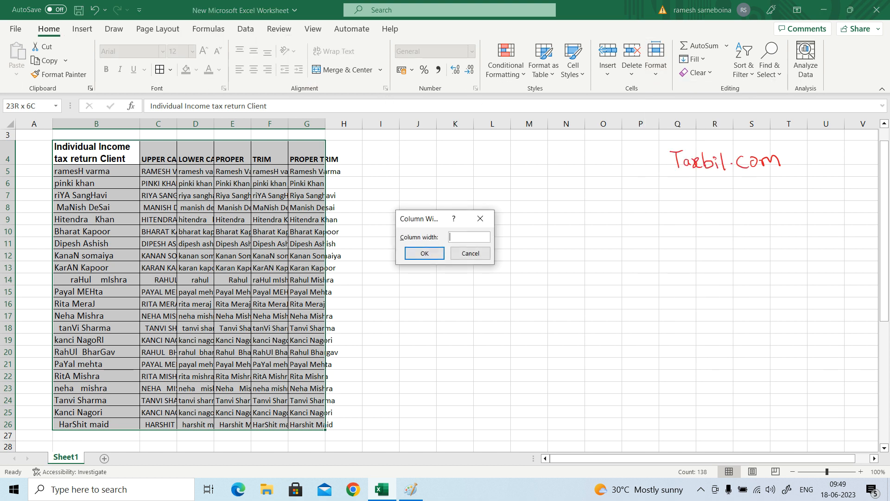
pyautogui.write('8')
pyautogui.press('Return')
pyautogui.hotkey('ctrl', 'z')
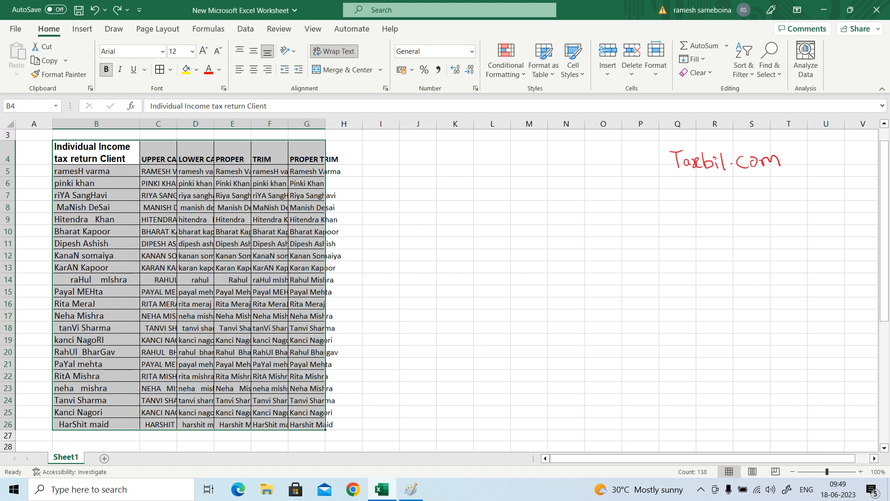
# Fit the widths of columns C, D, E, F and G to their contents.
pyautogui.doubleClick(176, 124)
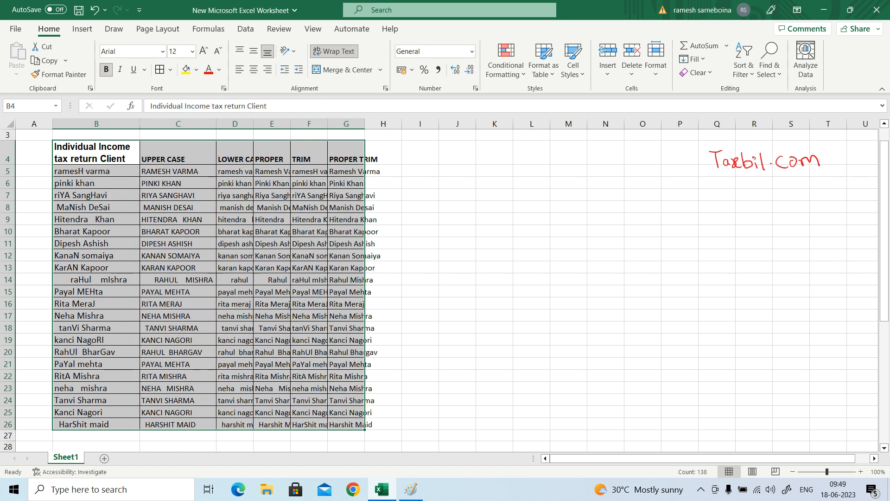
pyautogui.doubleClick(253, 124)
pyautogui.doubleClick(318, 124)
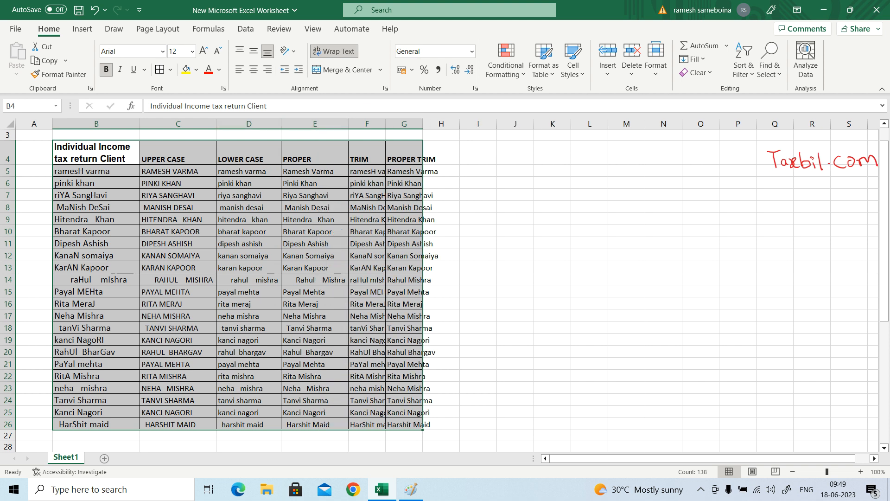
pyautogui.doubleClick(385, 124)
pyautogui.doubleClick(442, 124)
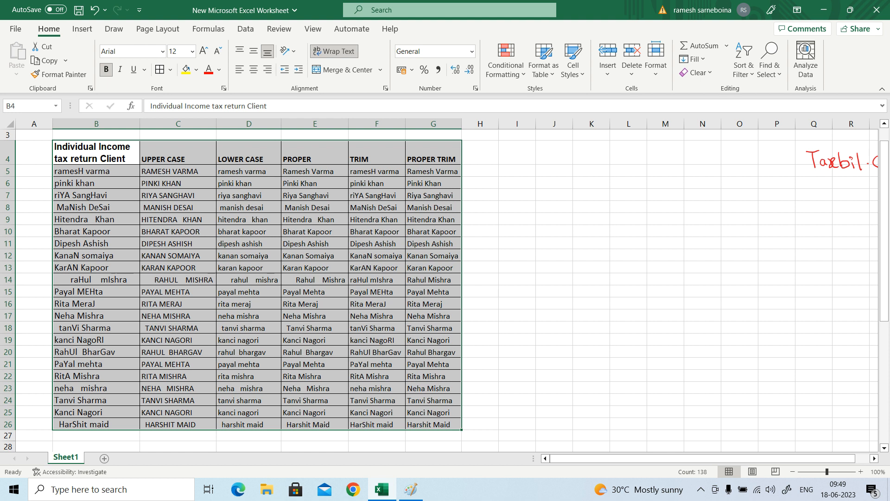
# Centre the contents of B4:G26 horizontally and vertically, and clear the selection.
pyautogui.click(254, 70)
pyautogui.click(254, 51)
pyautogui.click(517, 279)
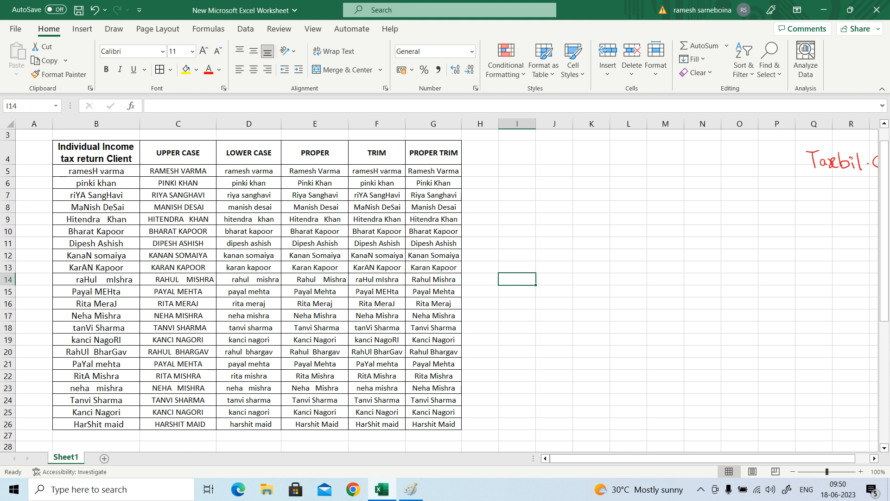
pyautogui.press('Up')
pyautogui.press('Up')
pyautogui.press('Up')
pyautogui.press('Up')
pyautogui.press('Up')
pyautogui.press('Up')
pyautogui.press('Up')
pyautogui.press('Up')
pyautogui.press('Up')
pyautogui.press('Up')
pyautogui.press('Up')
pyautogui.press('Up')
pyautogui.press('Up')
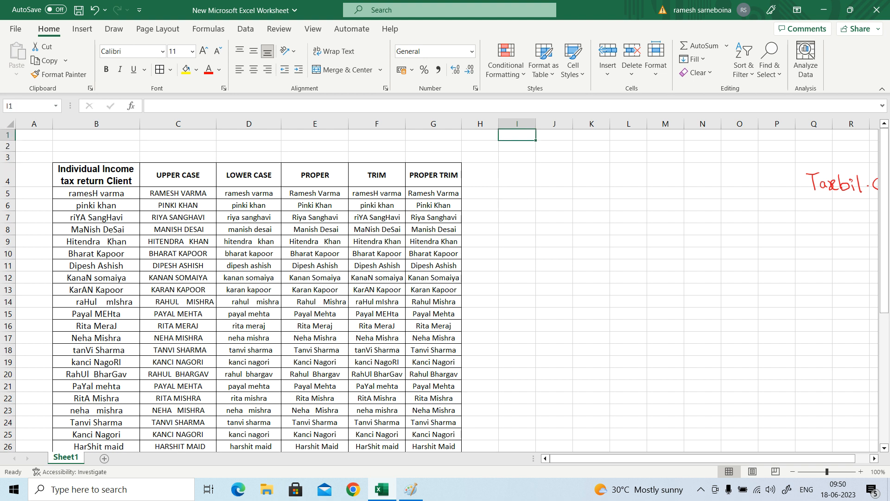
pyautogui.click(701, 489)
pyautogui.click(723, 466)
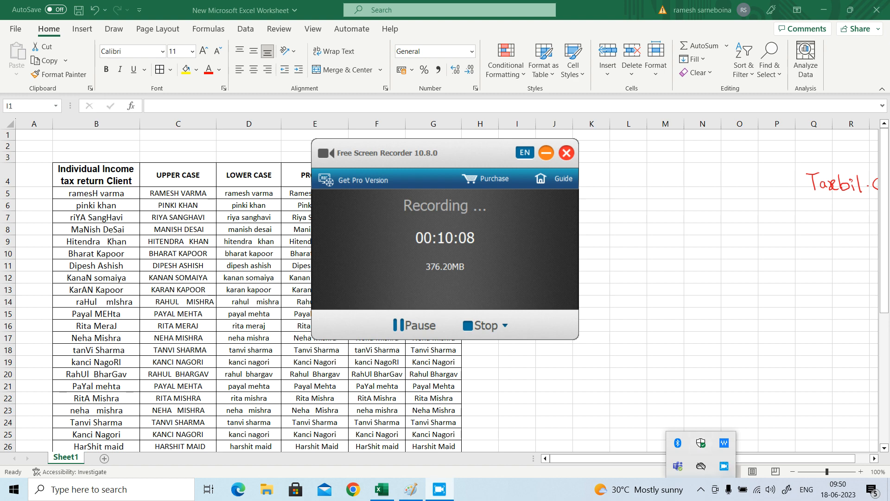